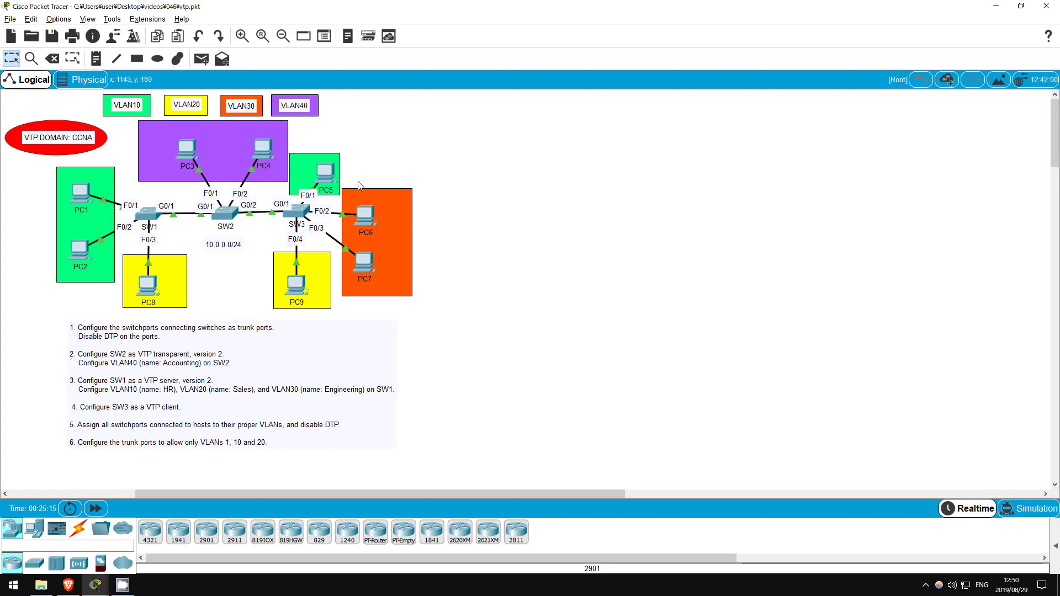
# Step: On SW1, make G0/1 a static trunk with DTP disabled via switchport nonegotiate
pyautogui.click(141, 216)
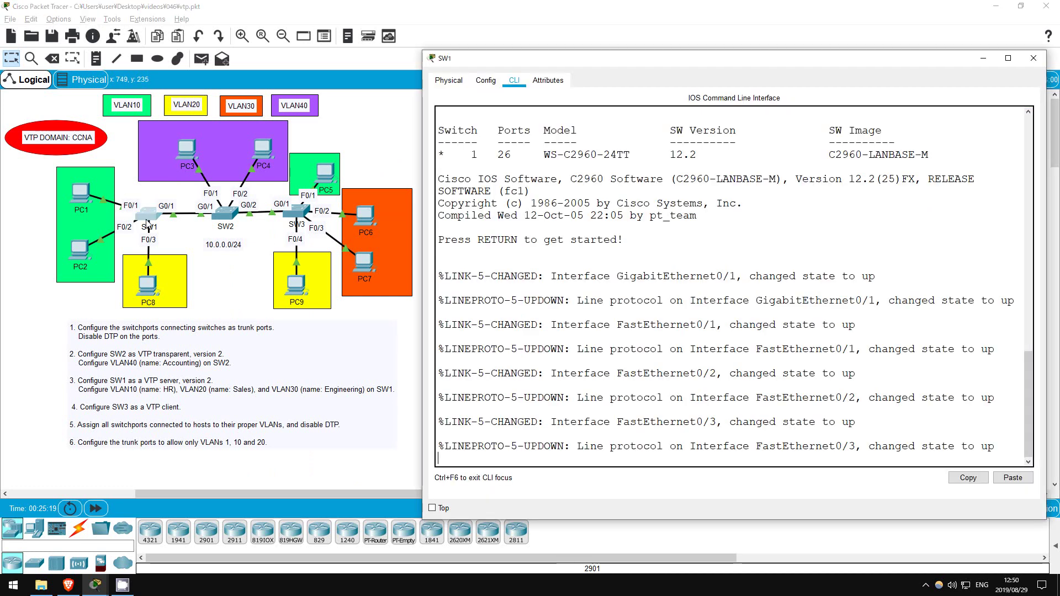
pyautogui.write('en')
pyautogui.press('Return')
pyautogui.write('conf t')
pyautogui.press('Return')
pyautogui.write('int g0/1')
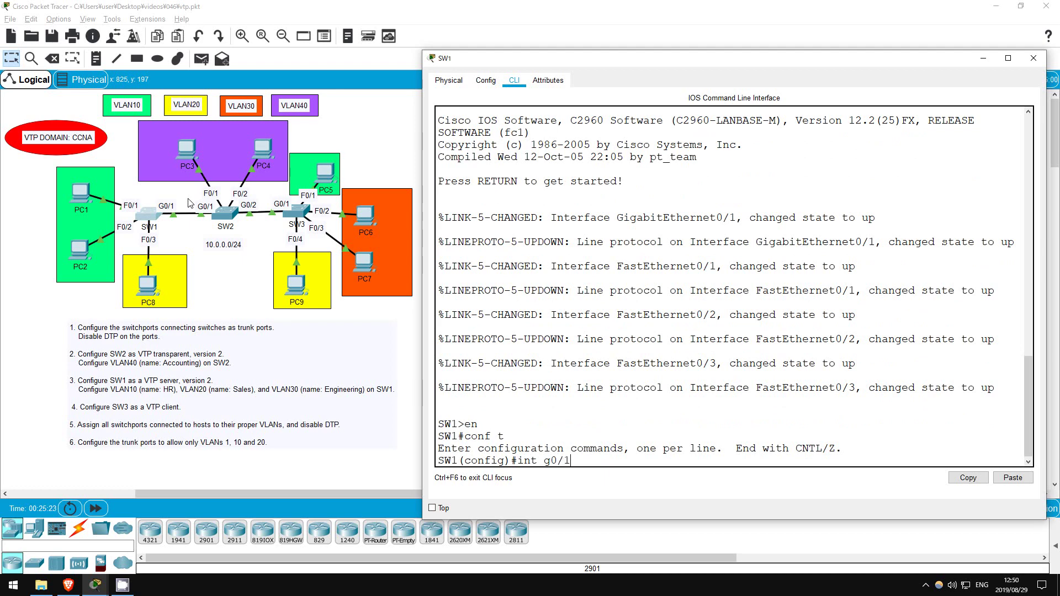
pyautogui.press('Return')
pyautogui.write('switch mode trunk')
pyautogui.press('Return')
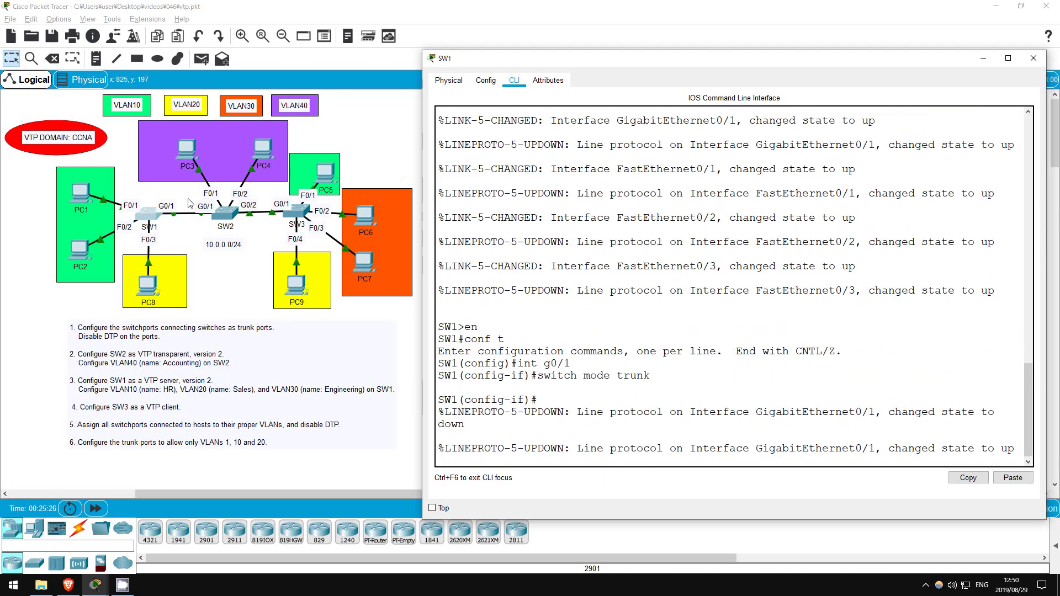
pyautogui.write('sw no')
pyautogui.press('Return')
pyautogui.write('exit')
pyautogui.press('Return')
# Step: On SW2's console, enter global configuration and select interface range G0/1 - 2
pyautogui.press('Return')
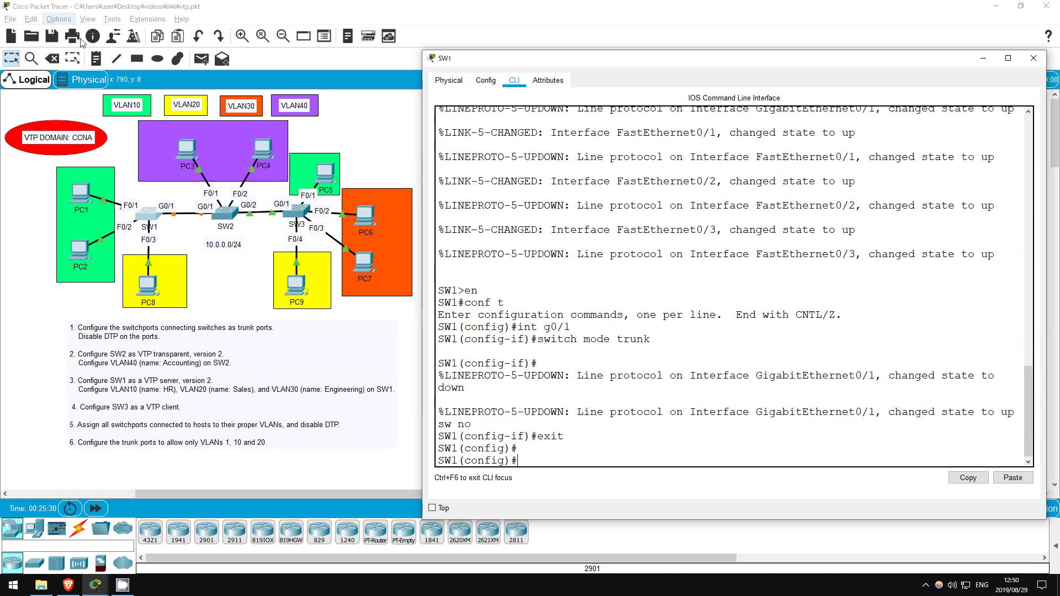
pyautogui.click(226, 213)
pyautogui.press('Return')
pyautogui.write('en')
pyautogui.press('Return')
pyautogui.write('conf t')
pyautogui.press('Return')
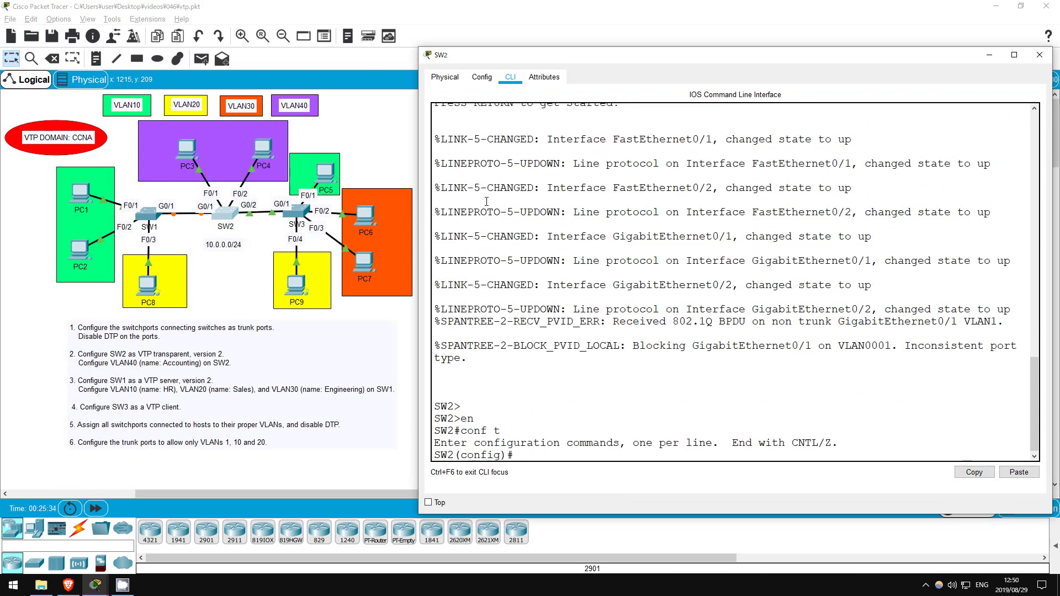
pyautogui.write('int range g0/1 - 2')
# Step: Set SW2's G0/1–G0/2 to switchport mode trunk with switchport nonegotiate
pyautogui.press('Return')
pyautogui.write('sw')
pyautogui.press('Tab')
pyautogui.write('mode')
pyautogui.press('Tab')
pyautogui.write('tr')
pyautogui.press('Tab')
pyautogui.press('Return')
pyautogui.write('sws')
pyautogui.press('BackSpace')
pyautogui.press('Tab')
pyautogui.write('no')
pyautogui.press('Tab')
pyautogui.press('Return')
pyautogui.write('exit')
pyautogui.press('Return')
pyautogui.press('Return')
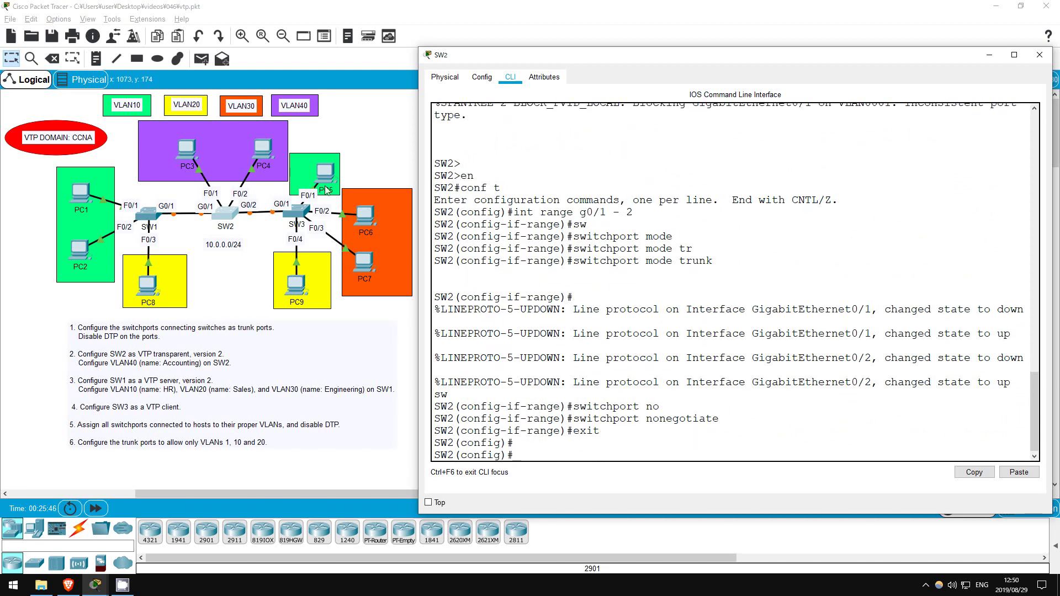
# Step: On SW3's console, enter global configuration and select interface G0/1
pyautogui.click(298, 211)
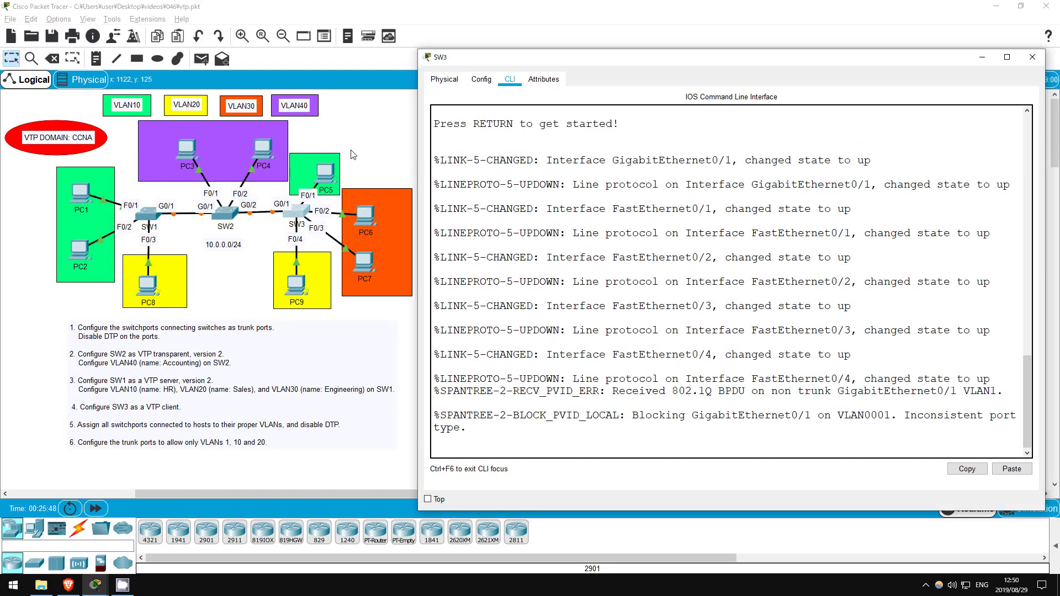
pyautogui.press('Return')
pyautogui.press('Return')
pyautogui.write('en')
pyautogui.press('Return')
pyautogui.write('conf t')
pyautogui.press('Return')
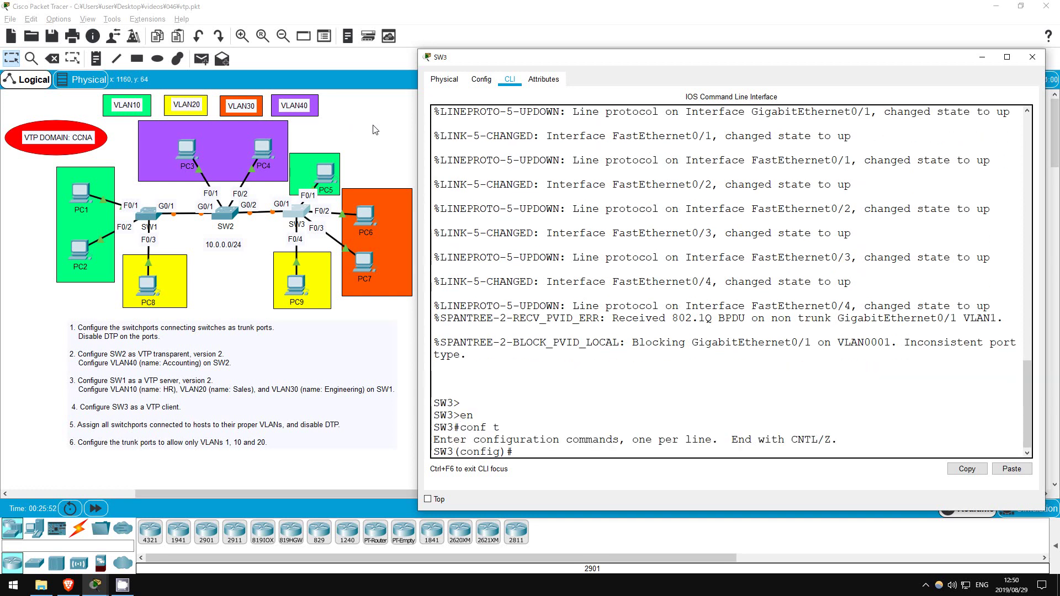
pyautogui.write('int g0/1')
pyautogui.press('Return')
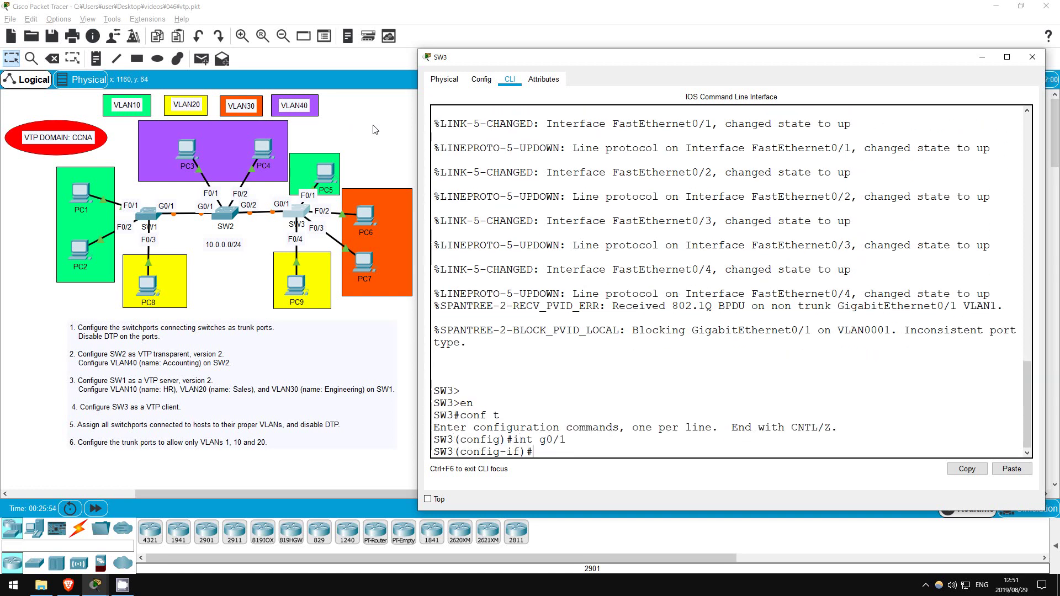
# Step: Make SW3's G0/1 a static trunk with DTP disabled via switchport nonegotiate
pyautogui.write('sw')
pyautogui.press('Tab')
pyautogui.write('mode')
pyautogui.press('Tab')
pyautogui.write('tr')
pyautogui.press('Tab')
pyautogui.press('Return')
pyautogui.write('sw')
pyautogui.press('Tab')
pyautogui.write('no')
pyautogui.press('Tab')
pyautogui.press('Return')
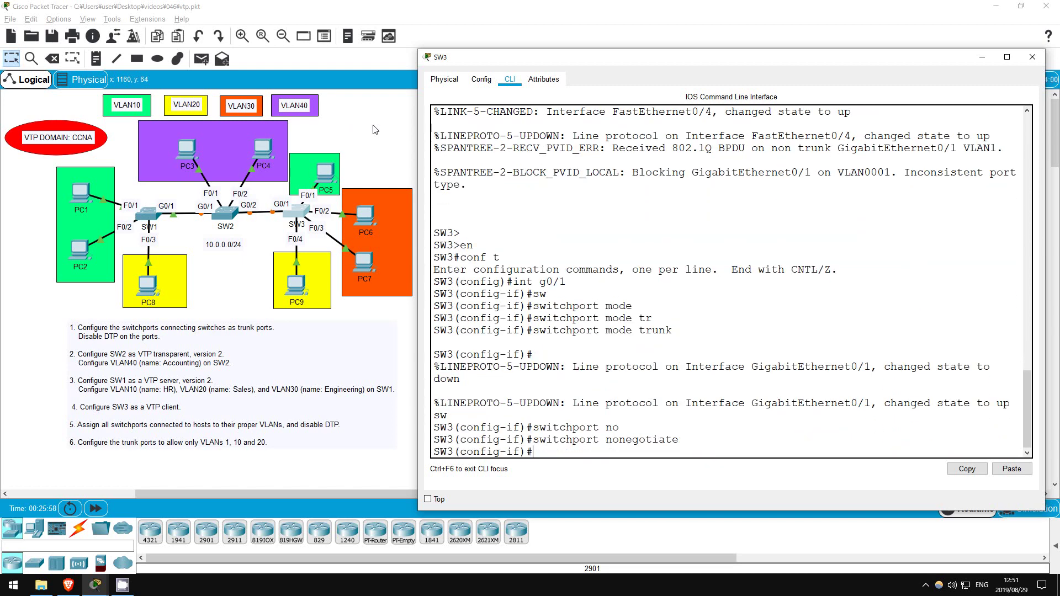
pyautogui.write('exit')
pyautogui.press('Return')
pyautogui.press('Return')
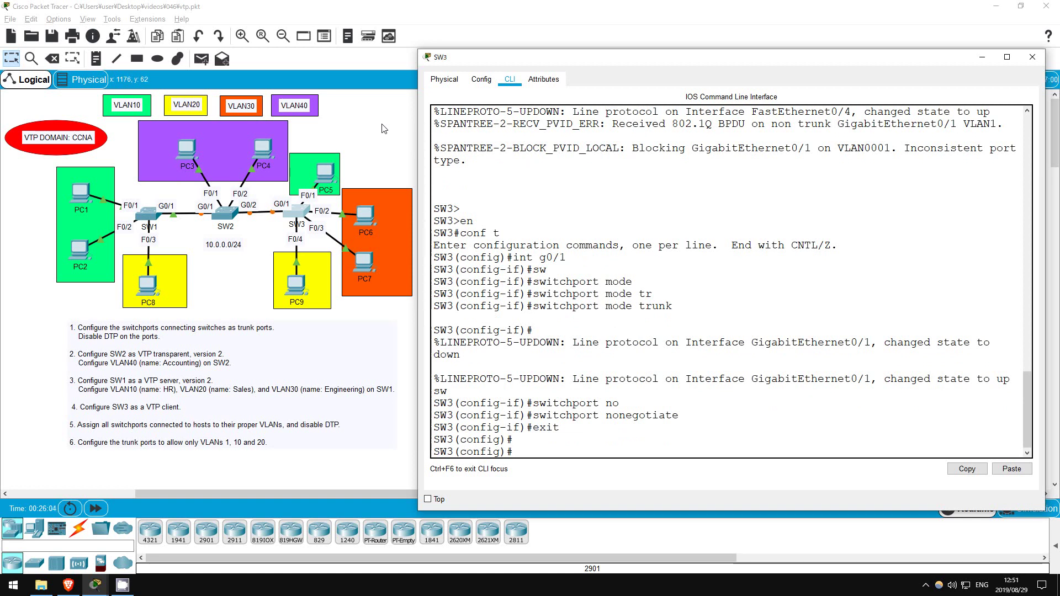
# Step: Close the SW3 device window and open SW2's command line
pyautogui.click(384, 128)
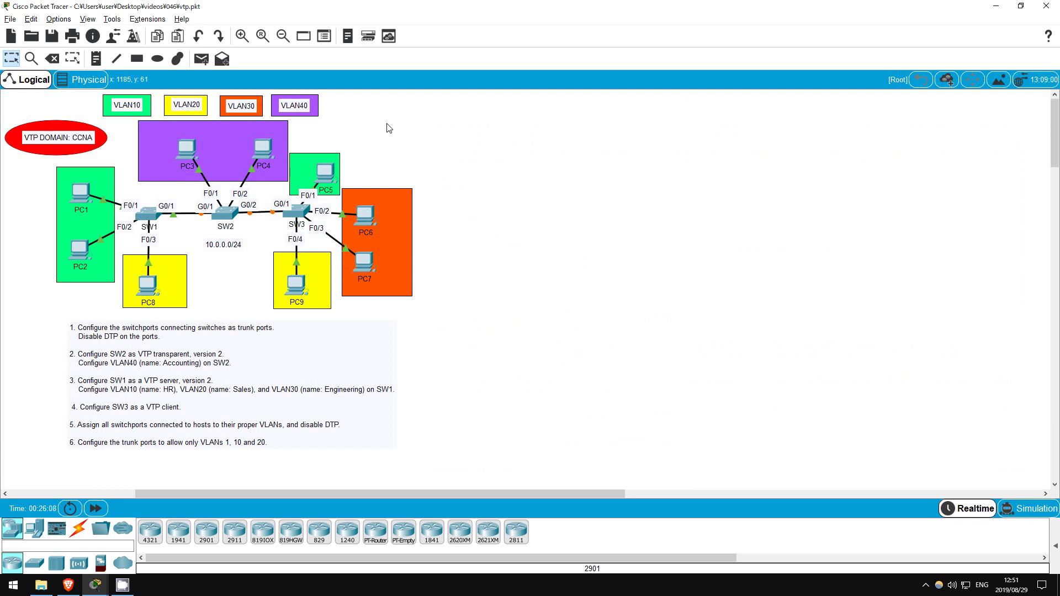
pyautogui.click(234, 214)
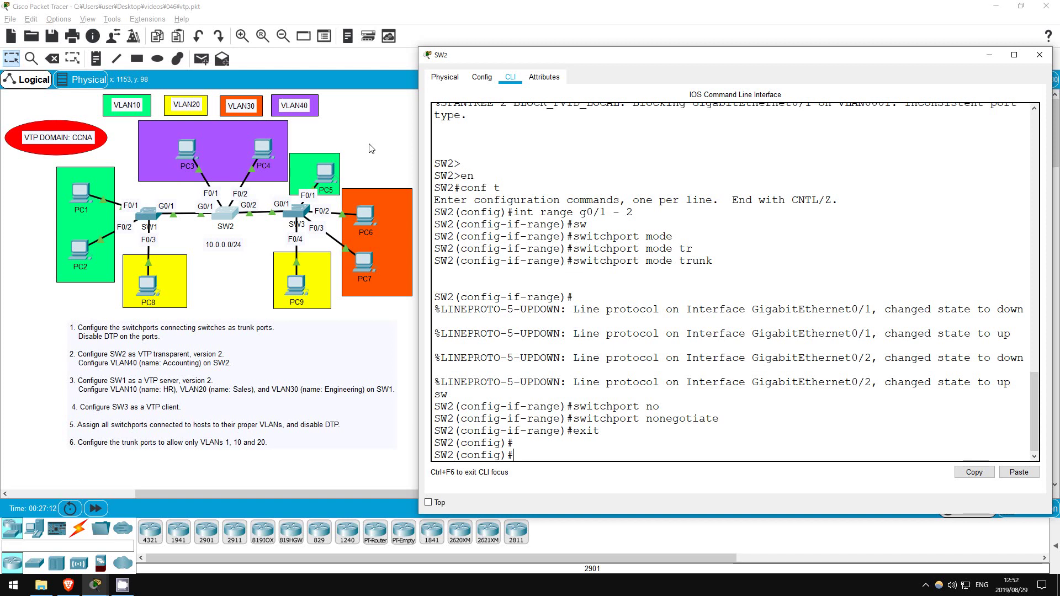
# Step: Set SW2 to VTP transparent mode
pyautogui.write('mode tra')
pyautogui.press('Tab')
pyautogui.press('Return')
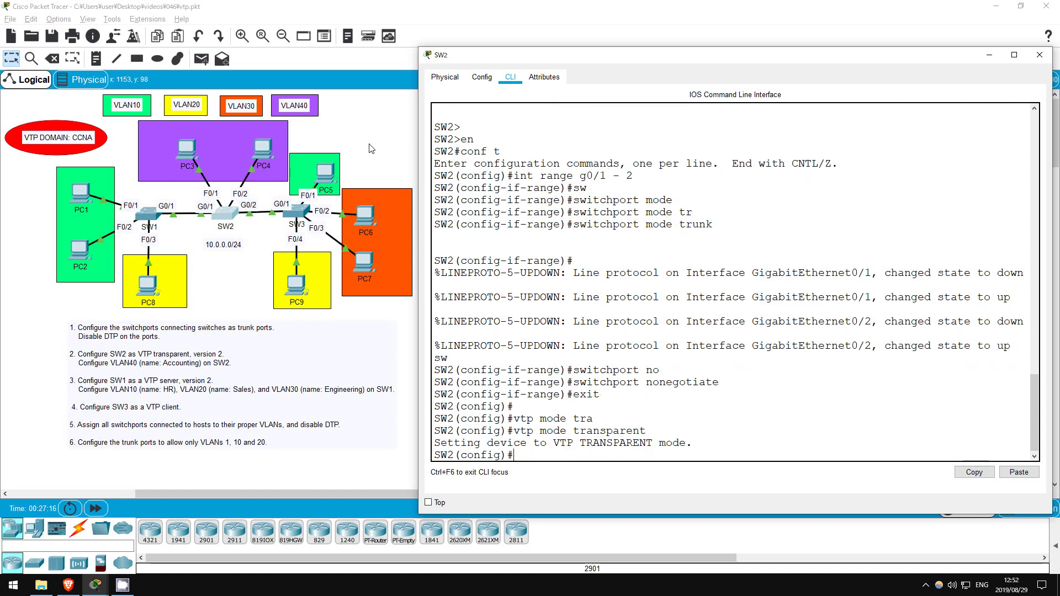
pyautogui.press('Return')
pyautogui.press('Return')
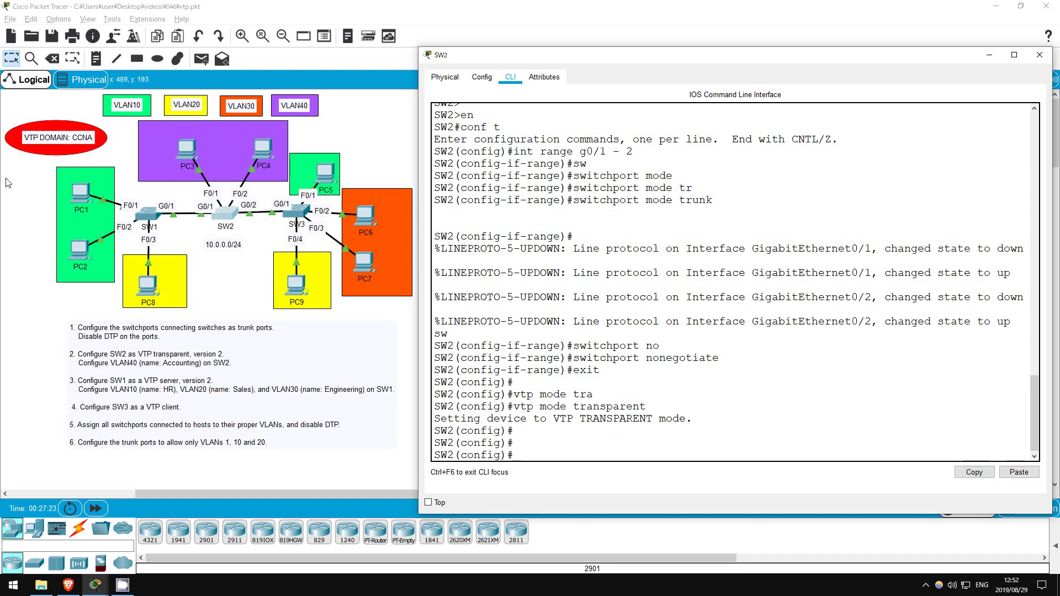
# Step: Set SW2's VTP domain to CCNA and VTP version to 2
pyautogui.write('p dom')
pyautogui.press('Tab')
pyautogui.write('CCNA')
pyautogui.press('Return')
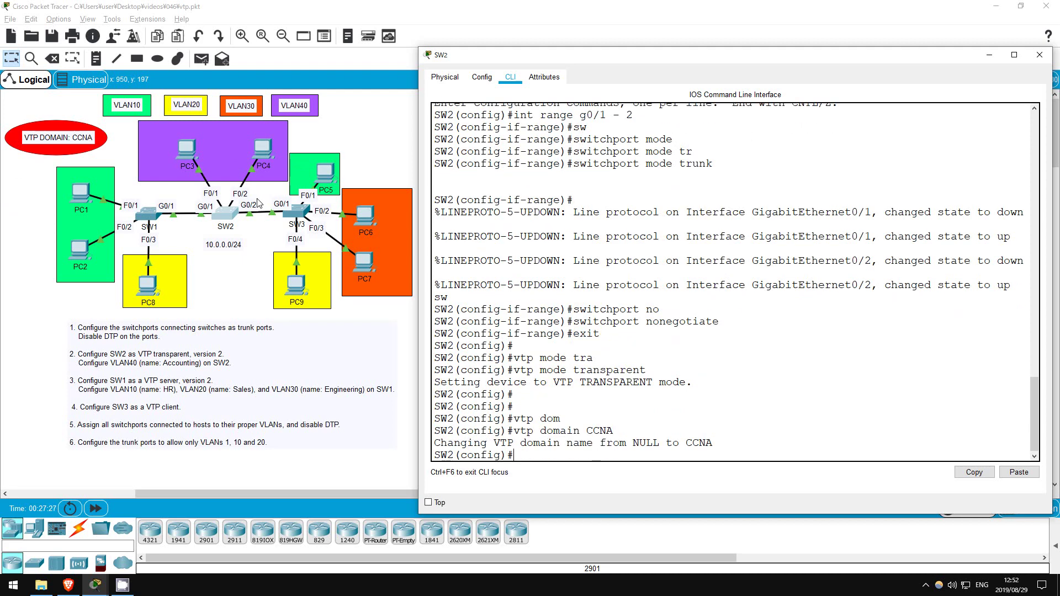
pyautogui.press('Return')
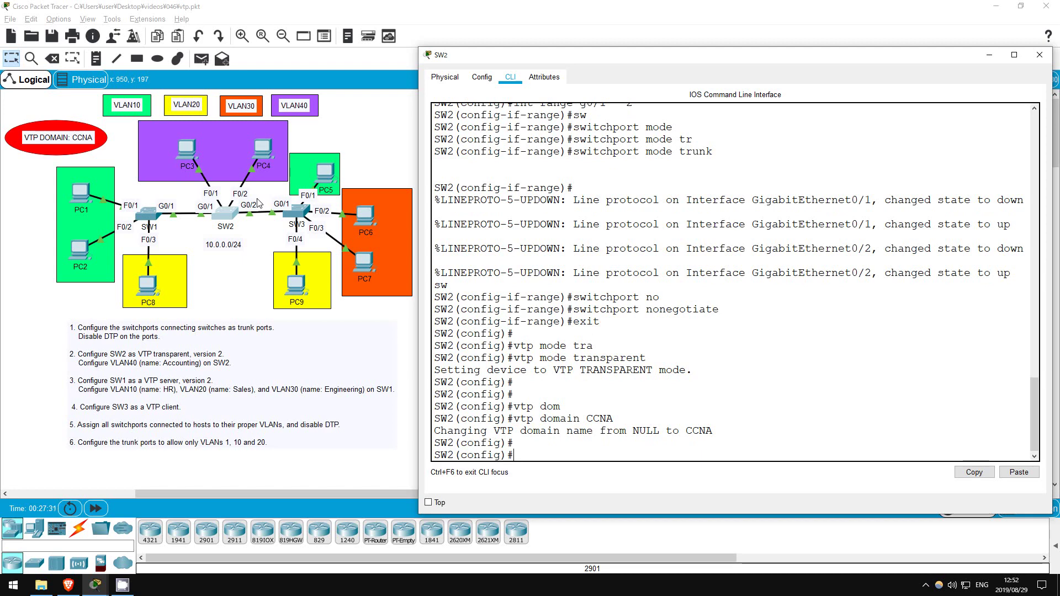
pyautogui.write('vtp ver')
pyautogui.press('Tab')
pyautogui.write('2')
pyautogui.press('Return')
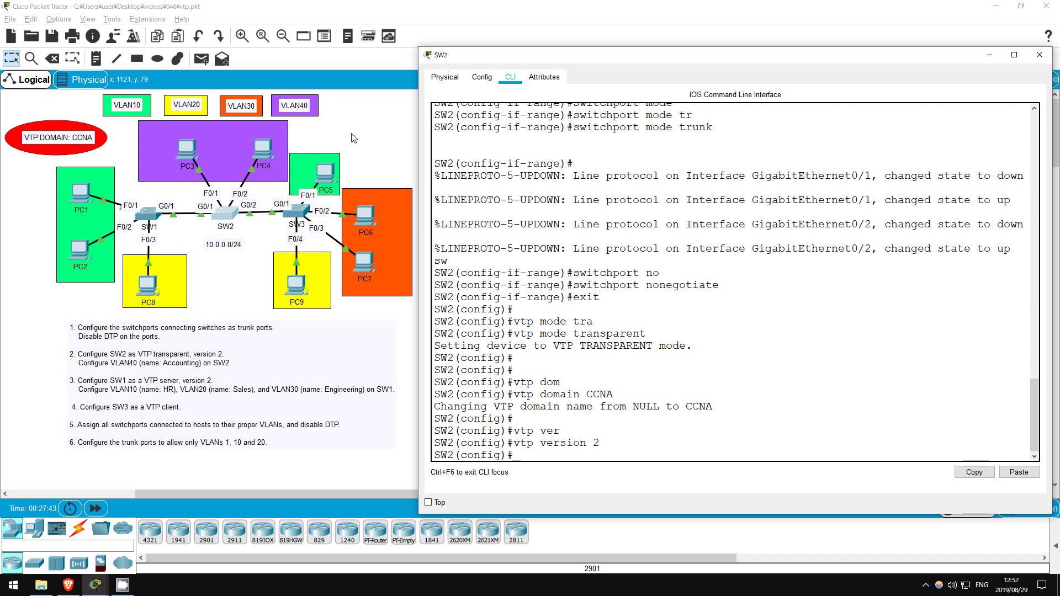
# Step: Create VLAN 40 on SW2 and name it Accounting
pyautogui.write('vlan 40')
pyautogui.press('Return')
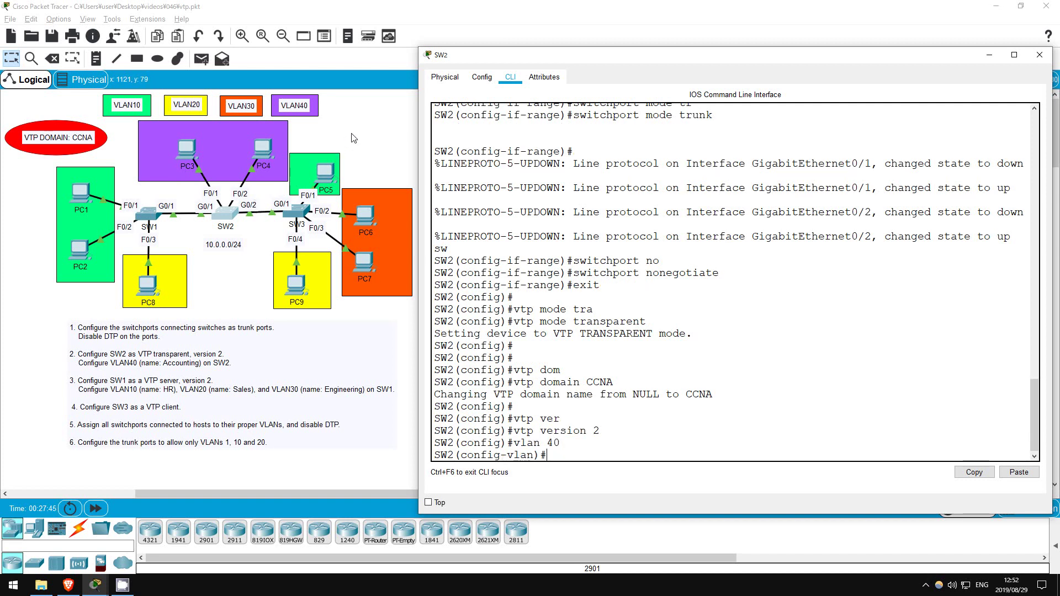
pyautogui.write('name Accouinti')
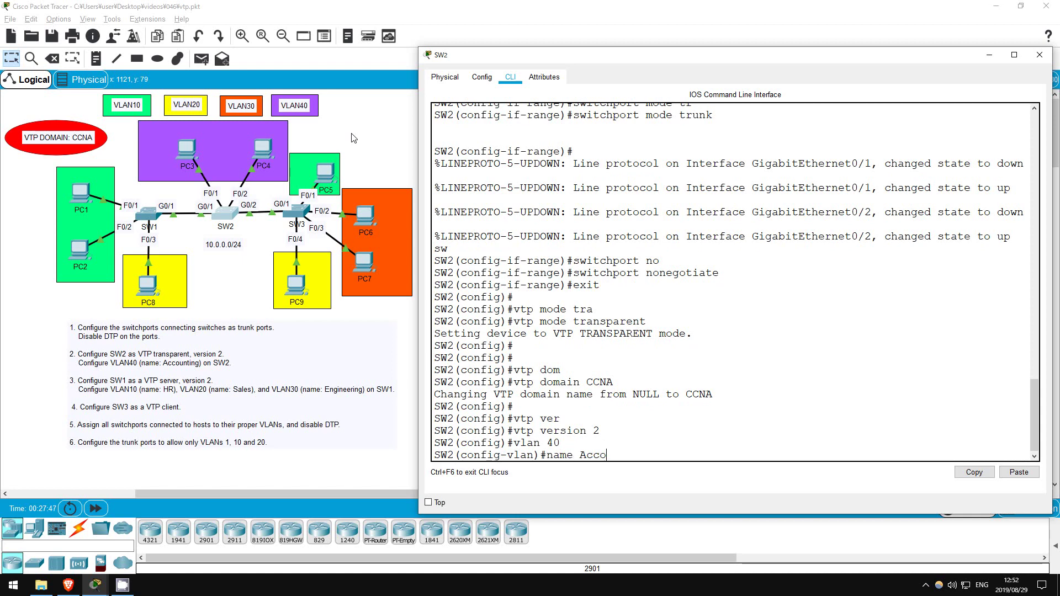
pyautogui.press('BackSpace')
pyautogui.press('BackSpace')
pyautogui.press('BackSpace')
pyautogui.press('BackSpace')
pyautogui.write('nting')
pyautogui.press('Return')
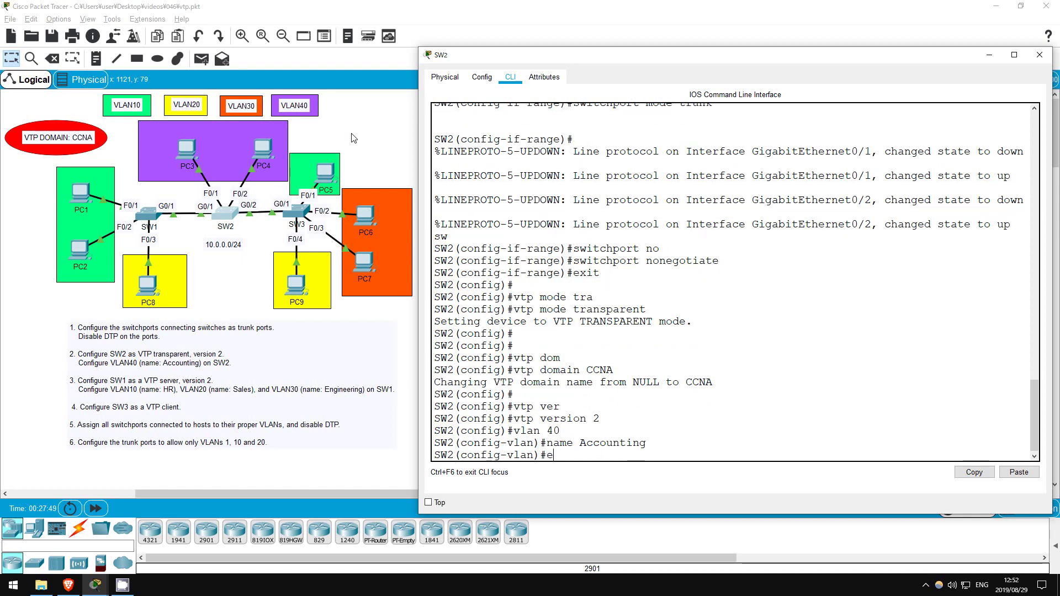
pyautogui.write('exit')
pyautogui.press('Return')
# Step: Run do sh vlan br and confirm VLAN 40 Accounting is listed as active
pyautogui.press('Return')
pyautogui.write('do sh ')
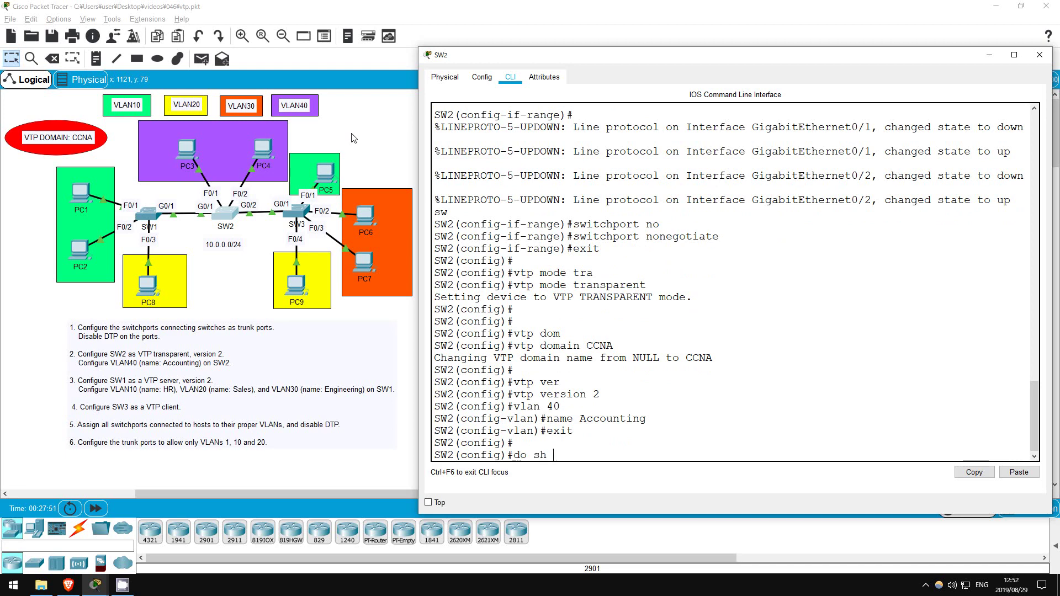
pyautogui.write('vlan br')
pyautogui.press('Return')
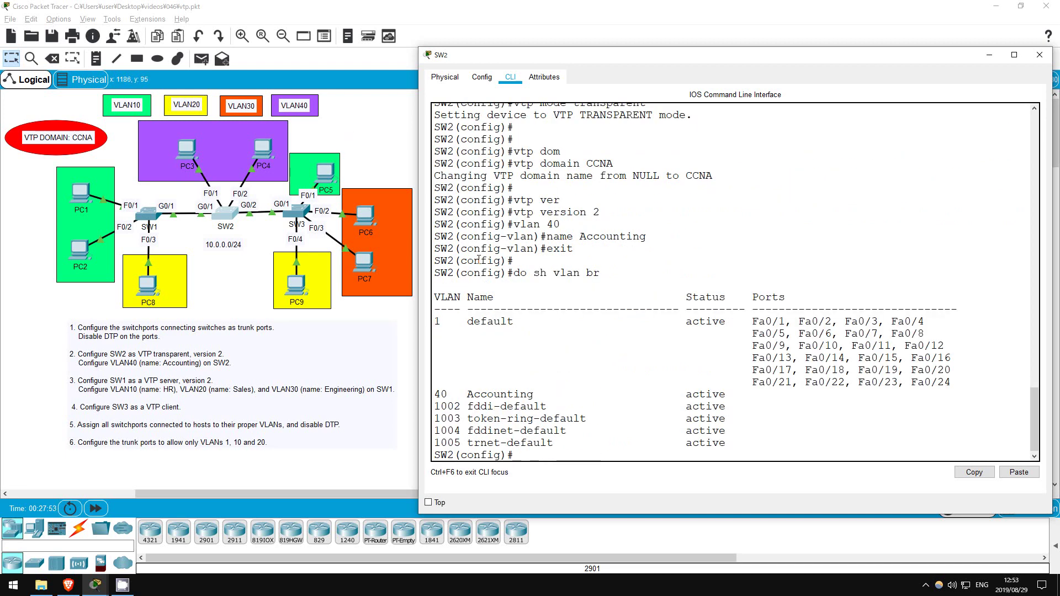
pyautogui.moveTo(436, 394); pyautogui.dragTo(740, 395)
pyautogui.click(572, 453)
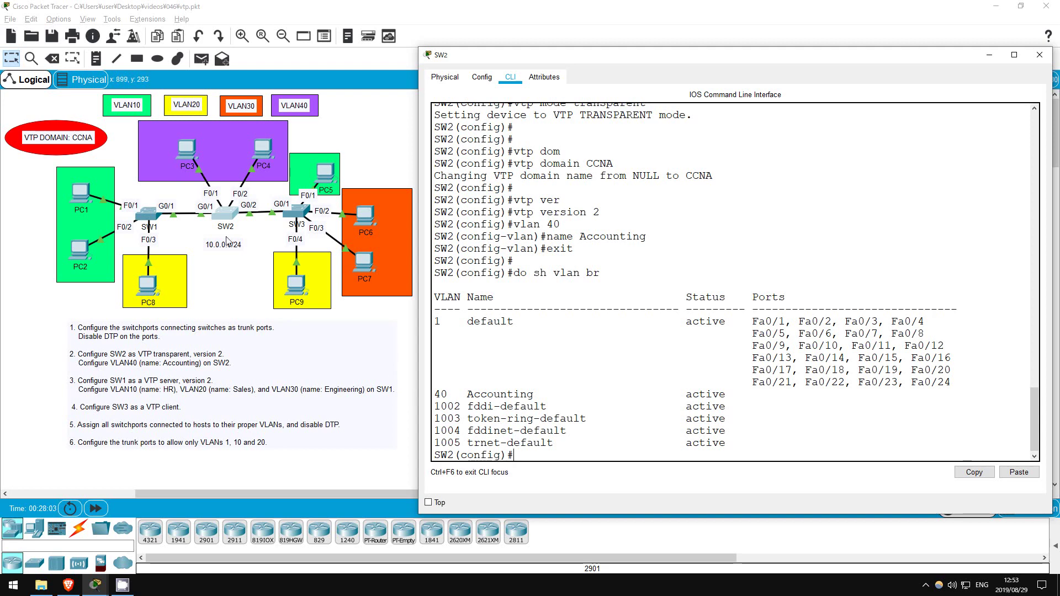
# Step: Set SW1 to VTP domain CCNA, version 2, and server mode
pyautogui.click(151, 216)
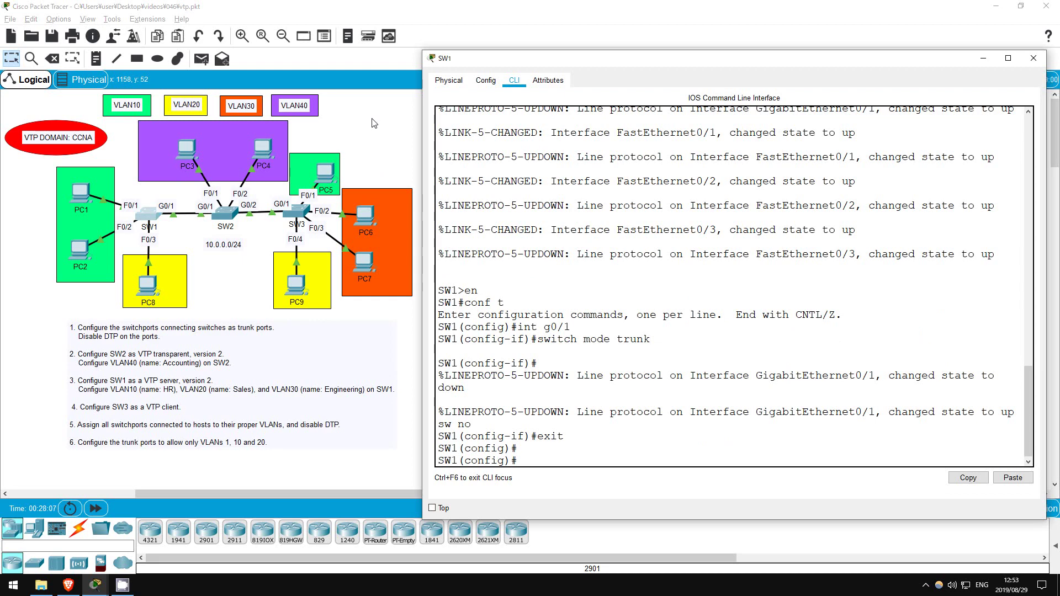
pyautogui.write('vtp dom')
pyautogui.press('Tab')
pyautogui.write('CCNA')
pyautogui.press('Return')
pyautogui.write('vtp ver 2')
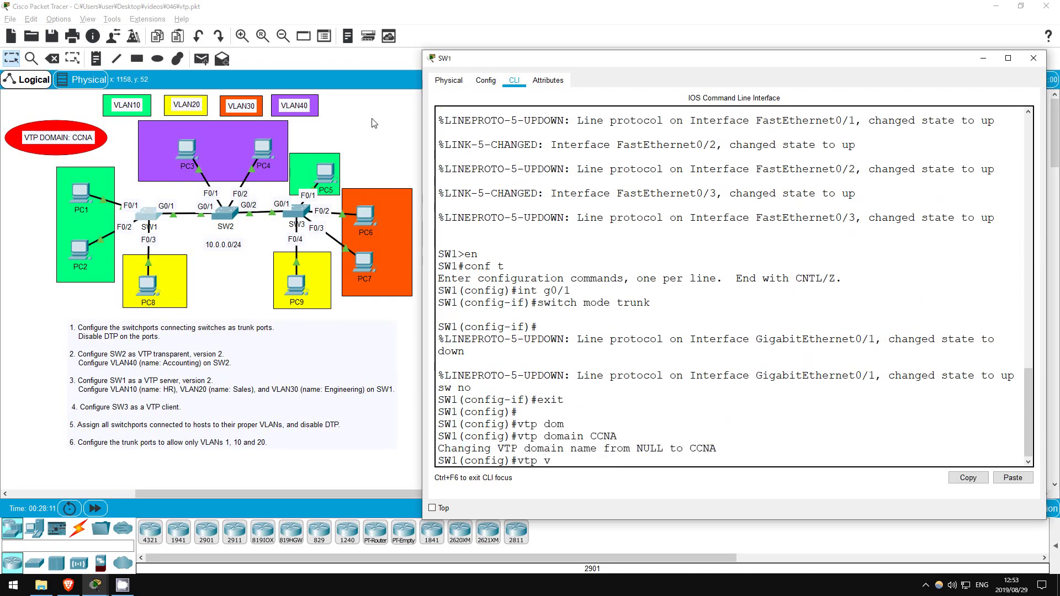
pyautogui.press('Return')
pyautogui.write('vtp mode server')
pyautogui.press('Return')
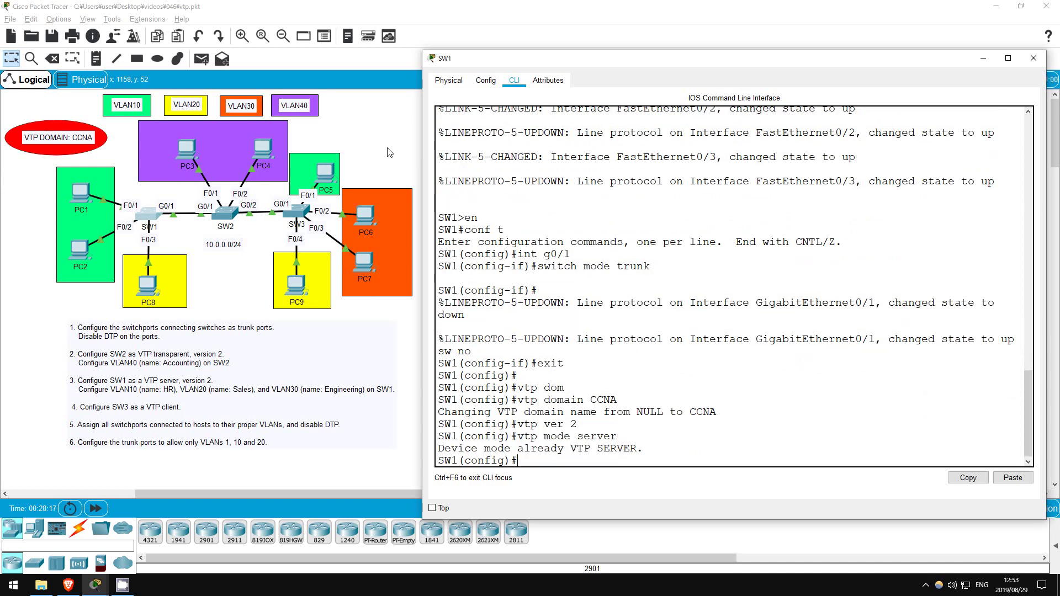
pyautogui.moveTo(441, 448); pyautogui.dragTo(663, 454)
pyautogui.click(543, 460)
# Step: Create VLANs 10 HR, 20 Sales and 30 Engineering on SW1
pyautogui.write('vlan 10')
pyautogui.press('Return')
pyautogui.write('nameH')
pyautogui.press('BackSpace')
pyautogui.write('HR')
pyautogui.press('Return')
pyautogui.write('vlan ')
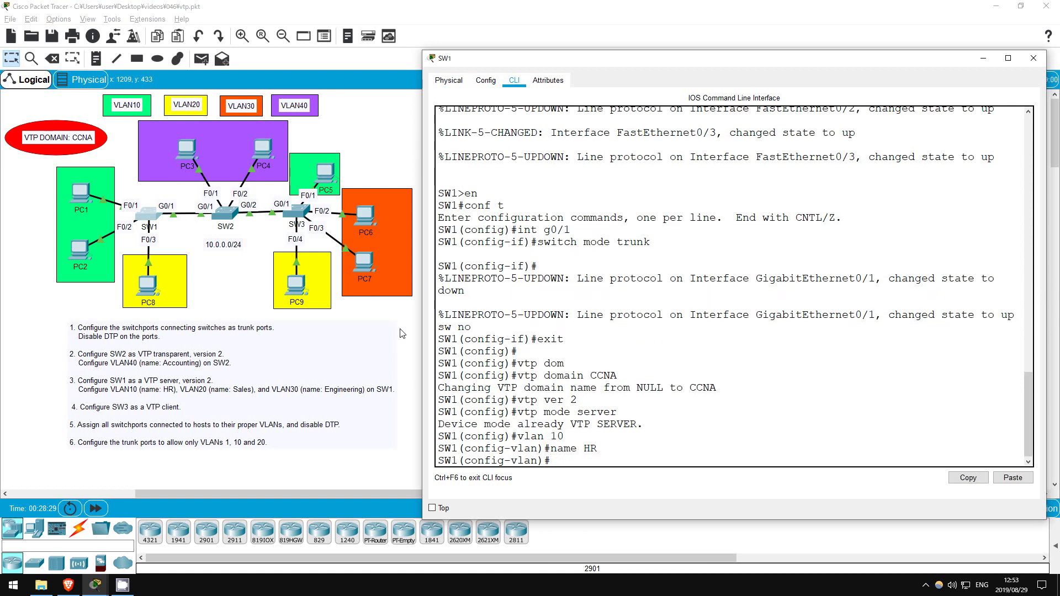
pyautogui.write('20')
pyautogui.press('Return')
pyautogui.write('name Sales')
pyautogui.press('Return')
pyautogui.write('vlan 30')
pyautogui.press('Return')
pyautogui.write('name Eg')
pyautogui.press('BackSpace')
pyautogui.write('ngineering')
pyautogui.press('Return')
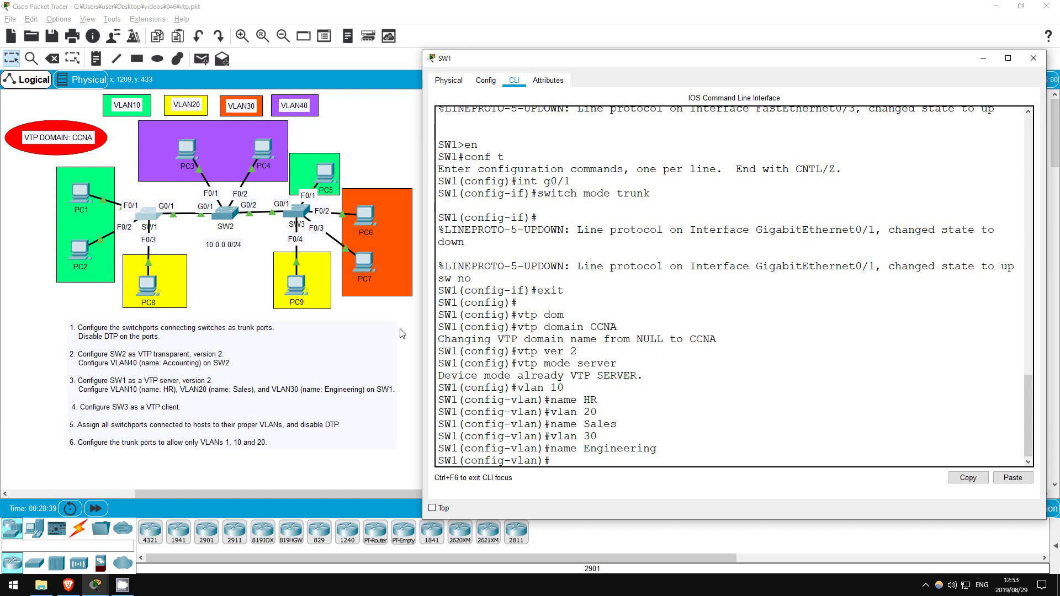
pyautogui.write('exit')
pyautogui.press('Return')
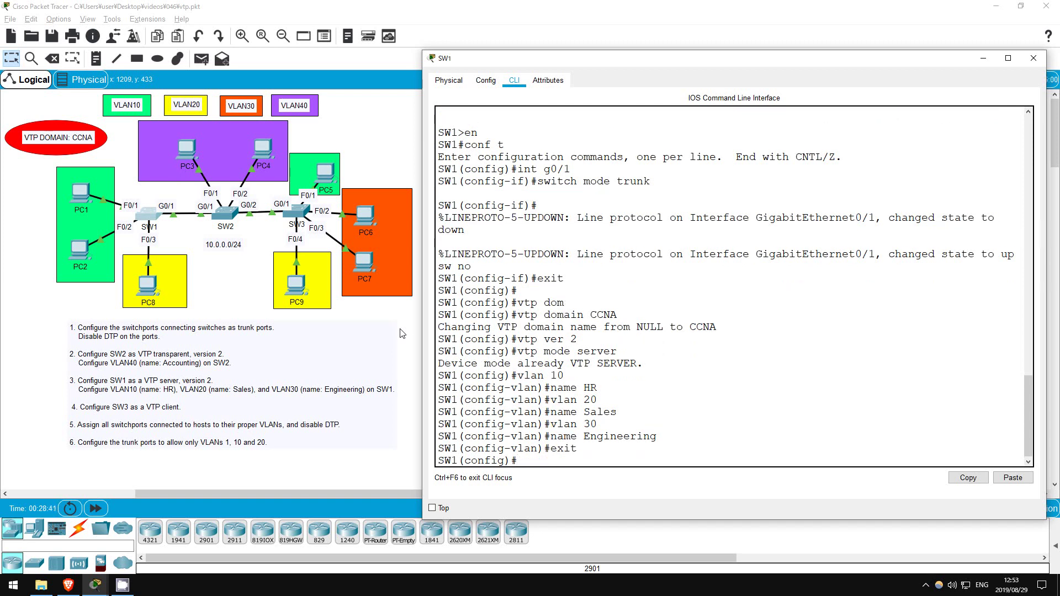
pyautogui.press('Return')
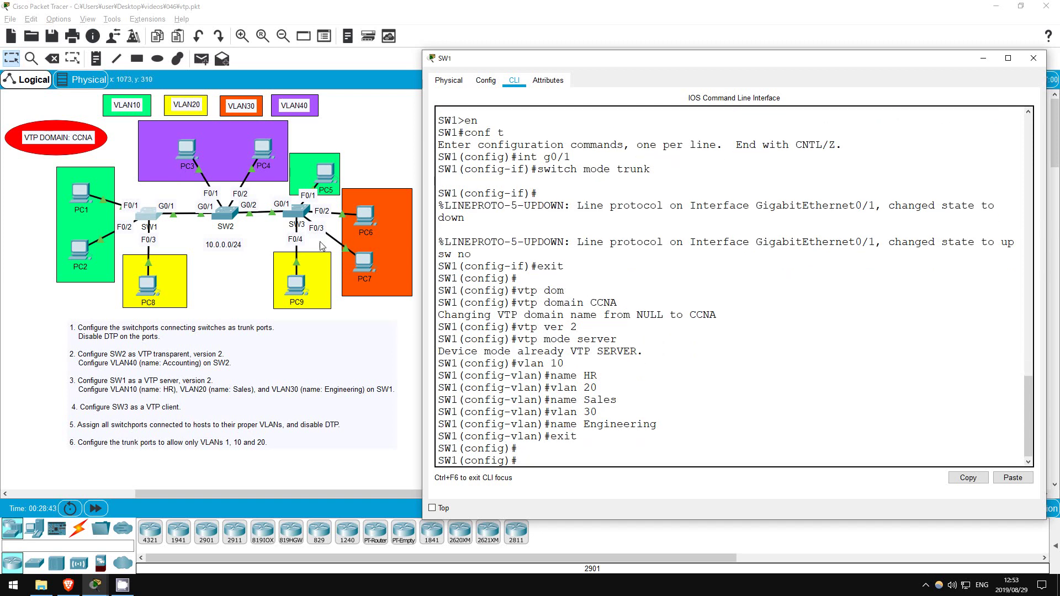
# Step: Set SW3 to VTP client mode
pyautogui.click(310, 212)
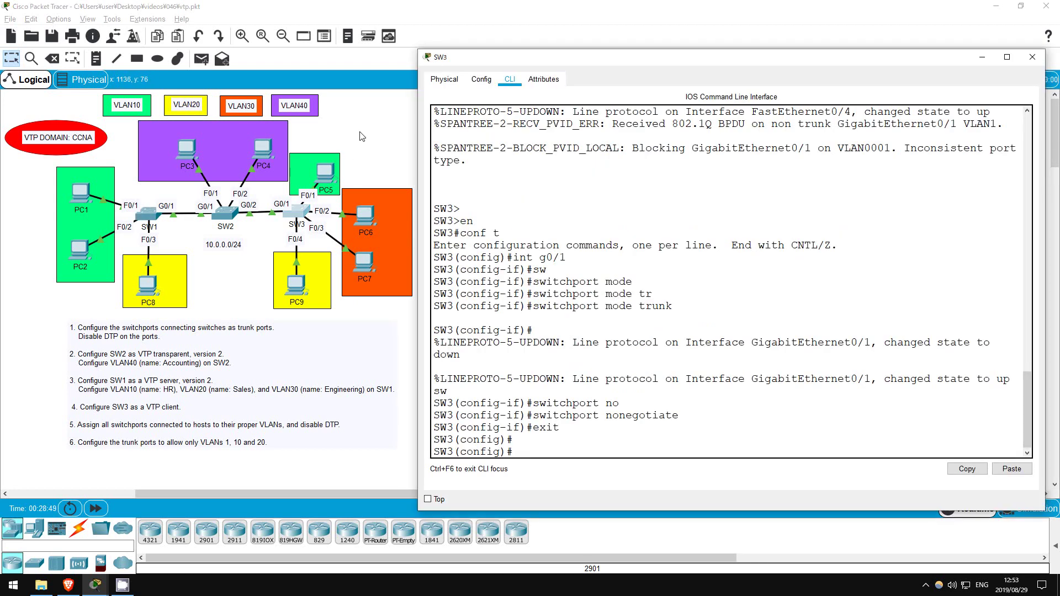
pyautogui.write('vtp mode client')
pyautogui.press('Return')
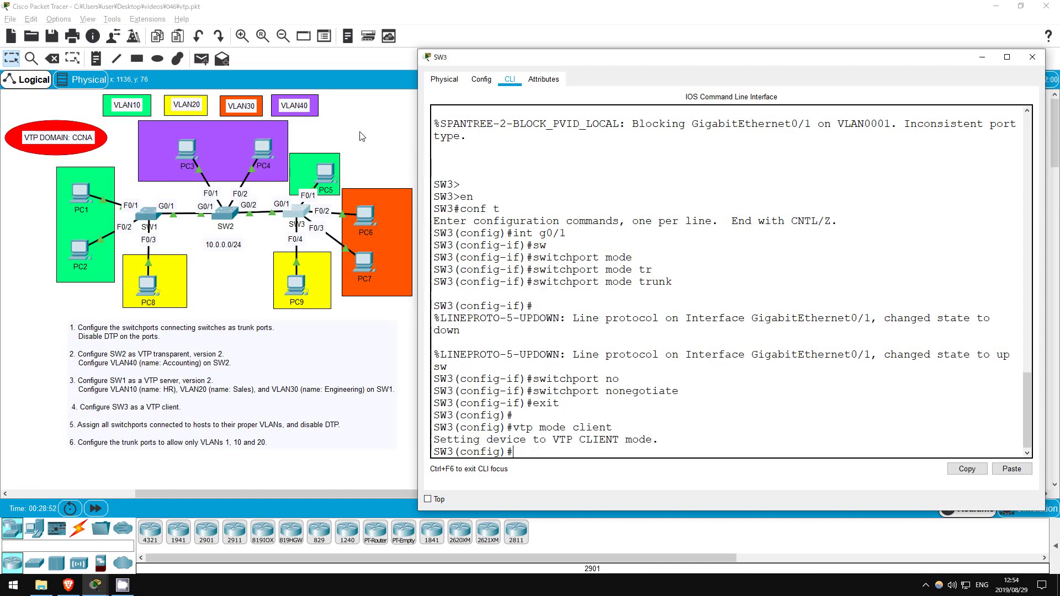
pyautogui.press('Return')
# Step: Run do sh vtp status on SW3 and confirm the domain is CCNA
pyautogui.write('do sh')
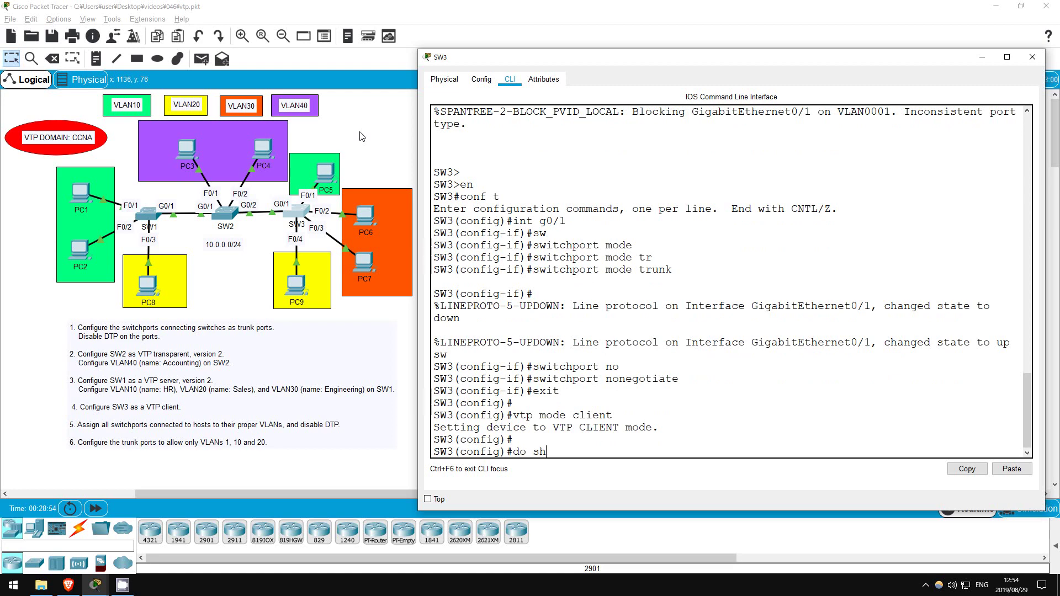
pyautogui.write(' vtp status')
pyautogui.press('Return')
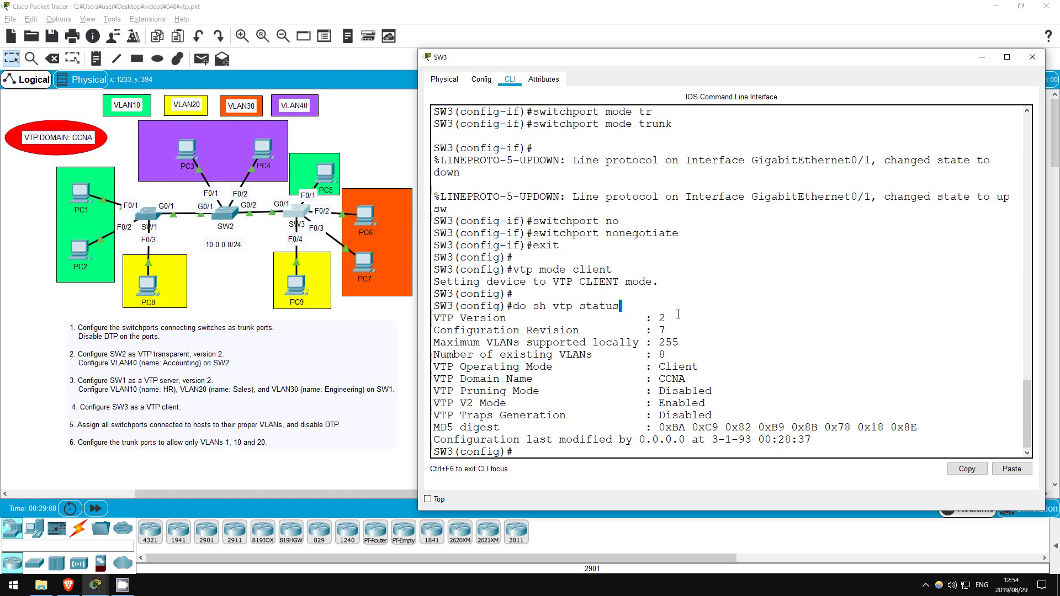
pyautogui.moveTo(434, 379); pyautogui.dragTo(702, 383)
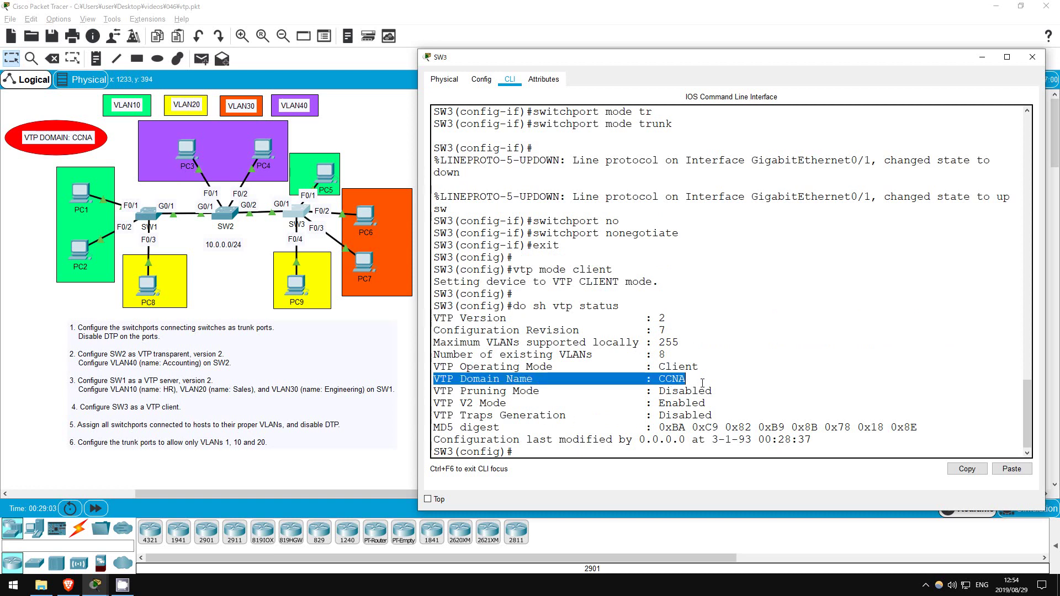
pyautogui.click(553, 454)
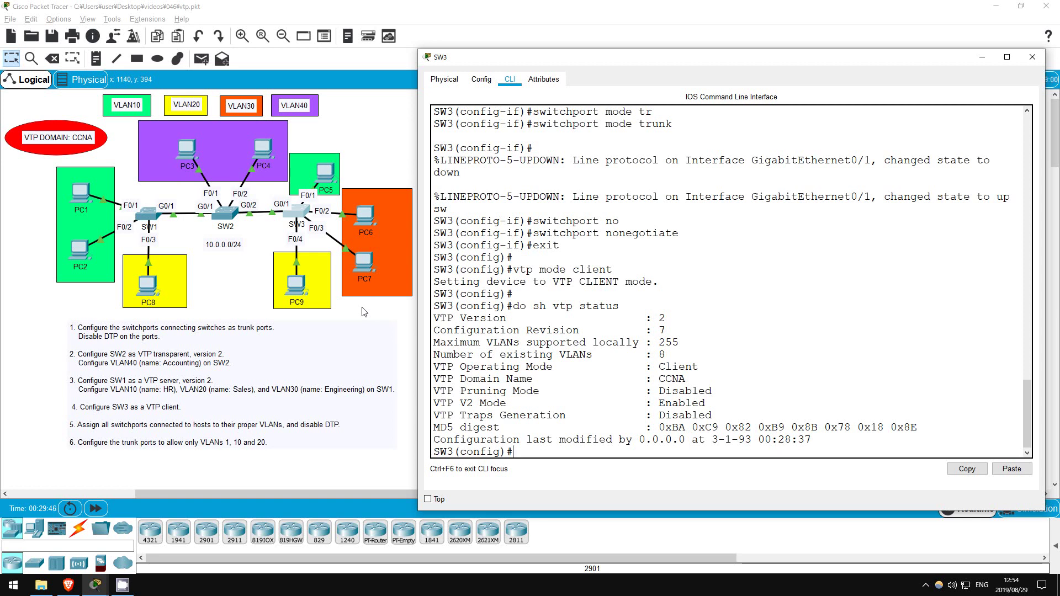
# Step: Make SW3's F0/1 a nonegotiate access port in VLAN 10
pyautogui.write('int f0/1')
pyautogui.press('Return')
pyautogui.write('sw')
pyautogui.press('Tab')
pyautogui.write('mode')
pyautogui.press('Tab')
pyautogui.write('ac')
pyautogui.press('Tab')
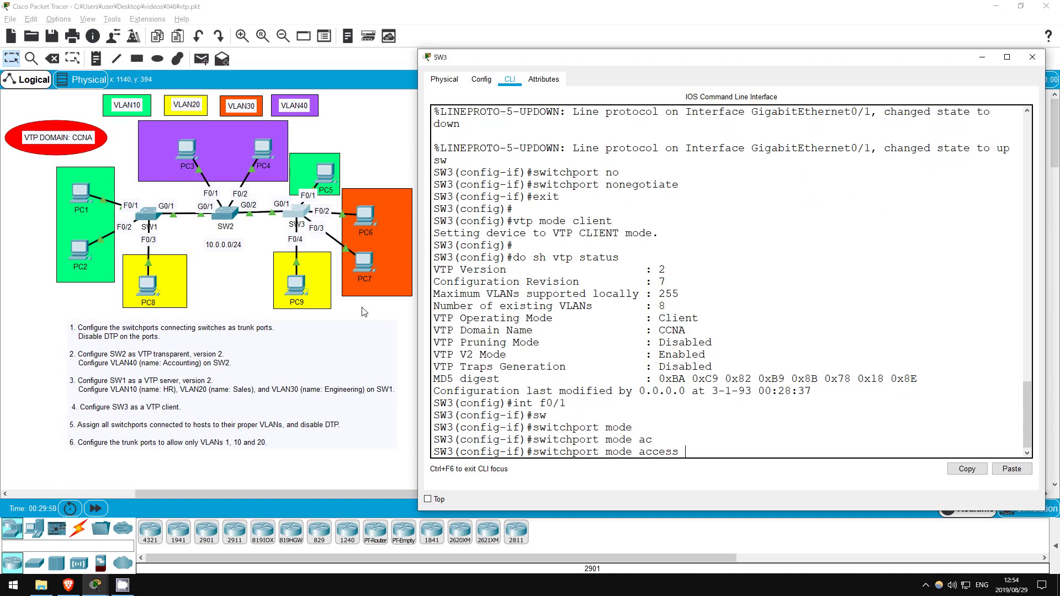
pyautogui.press('Return')
pyautogui.write('sw')
pyautogui.press('Tab')
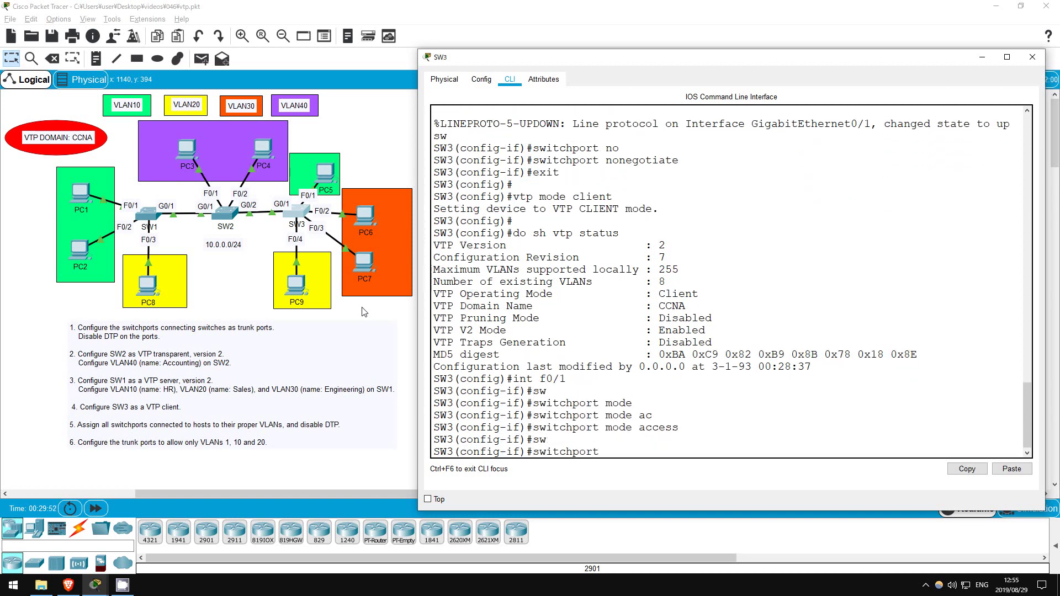
pyautogui.write('ac')
pyautogui.press('Tab')
pyautogui.write('vla')
pyautogui.press('Tab')
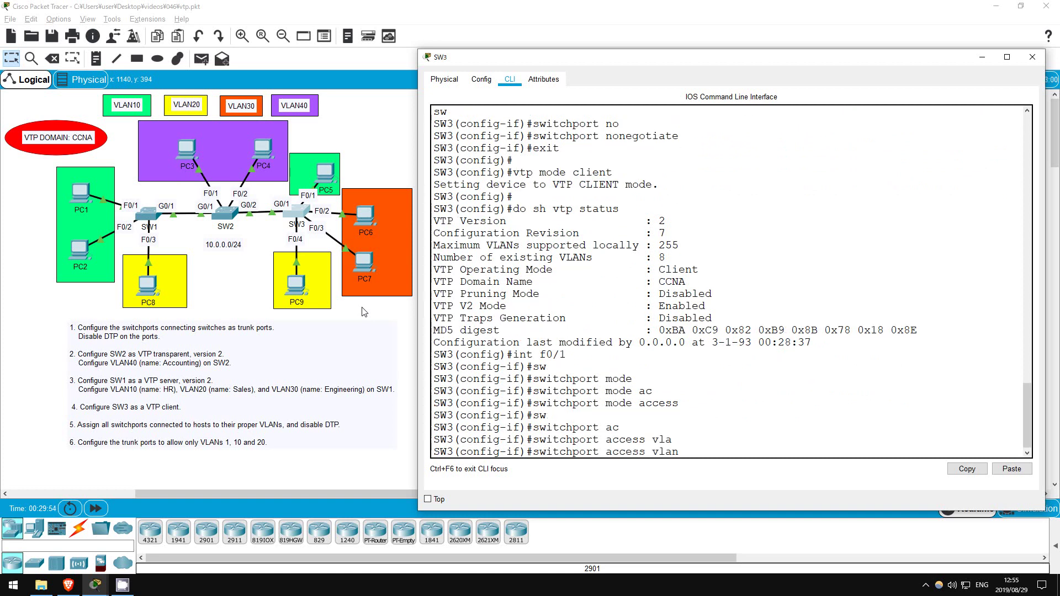
pyautogui.write('10')
pyautogui.press('Return')
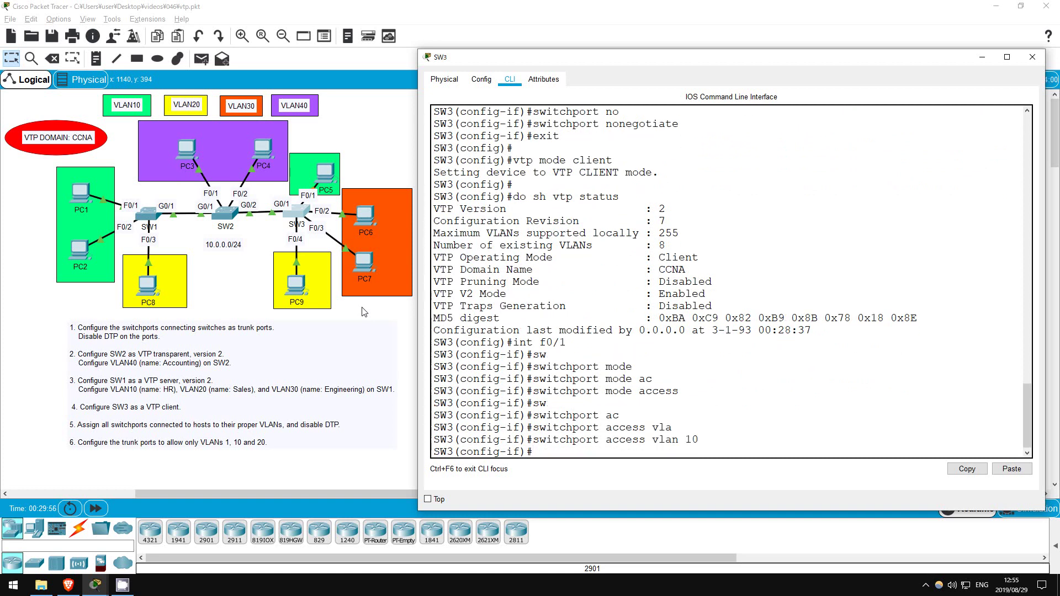
pyautogui.write('sw')
pyautogui.press('Tab')
pyautogui.write('no')
pyautogui.press('Tab')
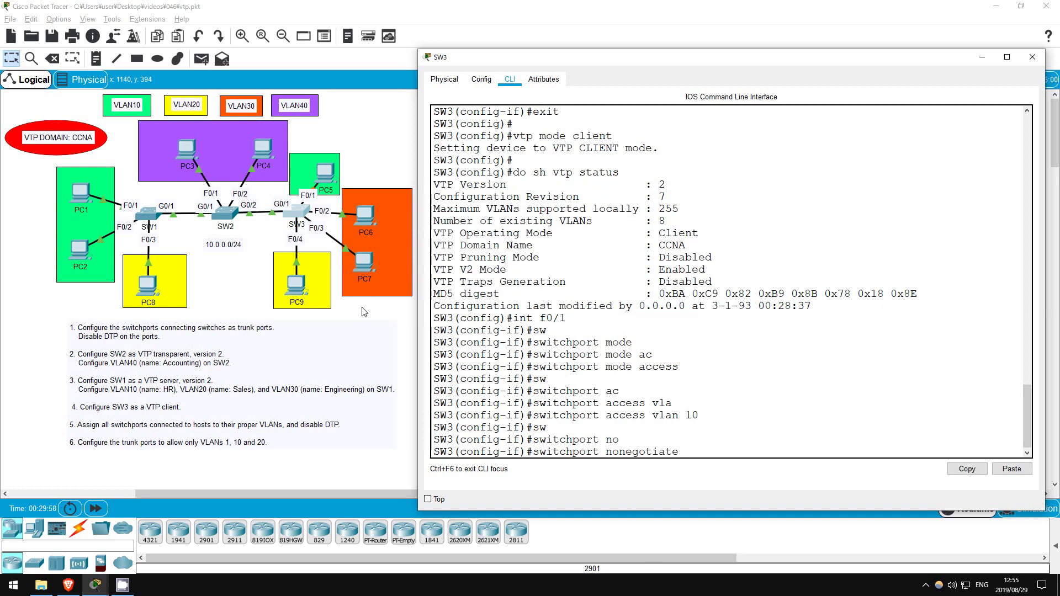
pyautogui.press('Return')
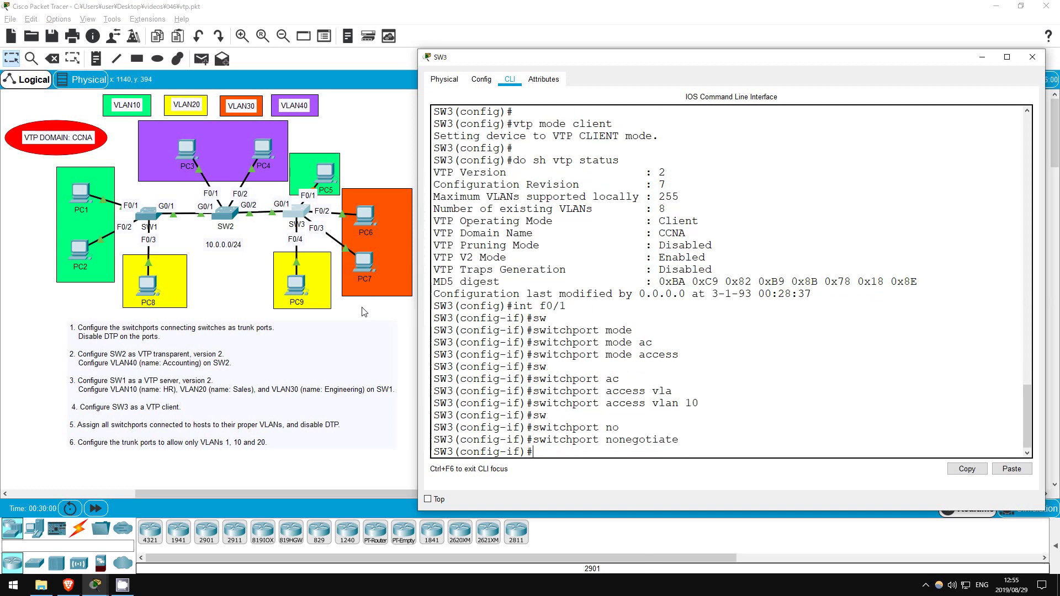
# Step: Make SW3's F0/2–3 nonegotiate access ports in VLAN 30
pyautogui.write('int range f0/2 - 3')
pyautogui.press('Return')
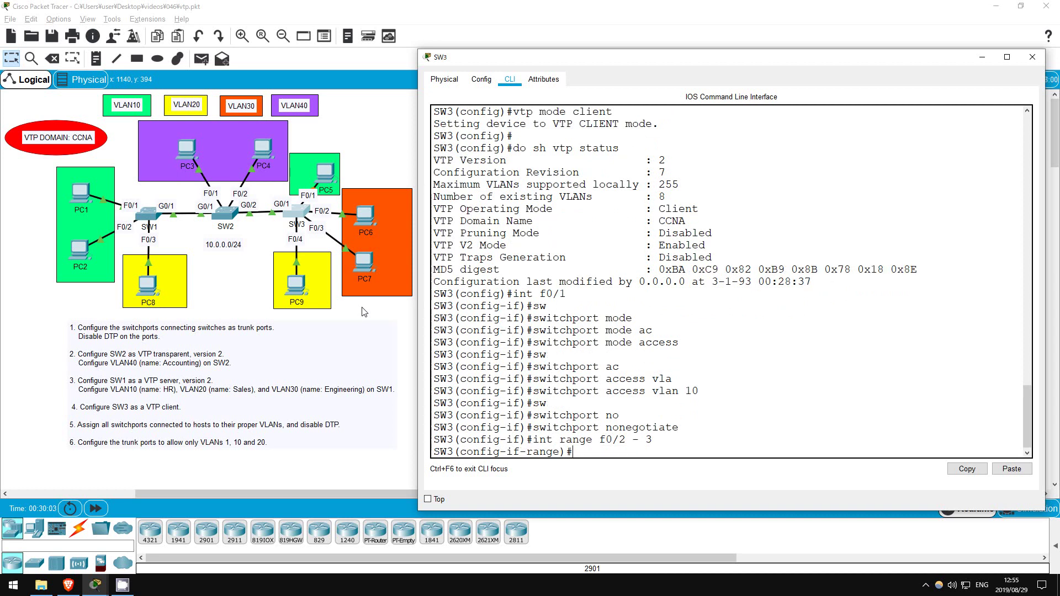
pyautogui.write('sw')
pyautogui.press('Tab')
pyautogui.write('mode ac')
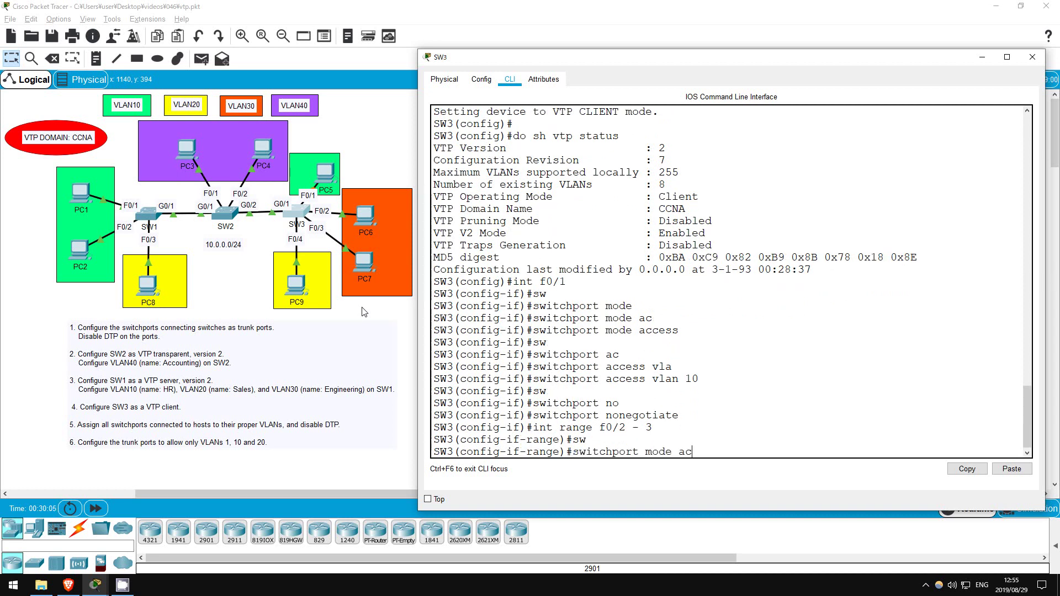
pyautogui.press('Return')
pyautogui.write('sw ac vlan ')
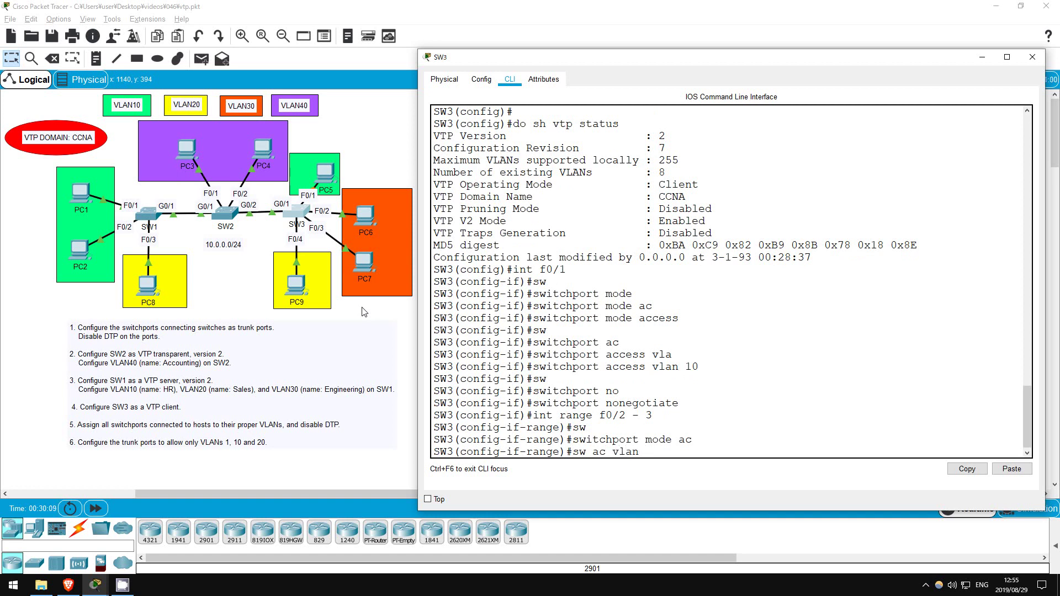
pyautogui.write('30')
pyautogui.press('Return')
pyautogui.write('sw')
pyautogui.press('Tab')
pyautogui.write('no')
pyautogui.press('Tab')
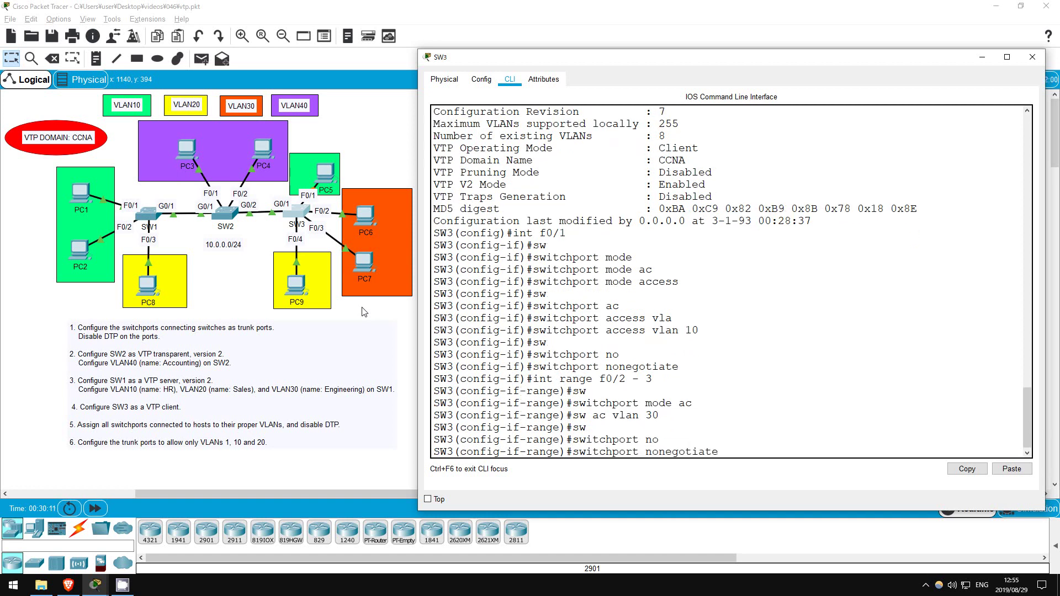
pyautogui.press('Return')
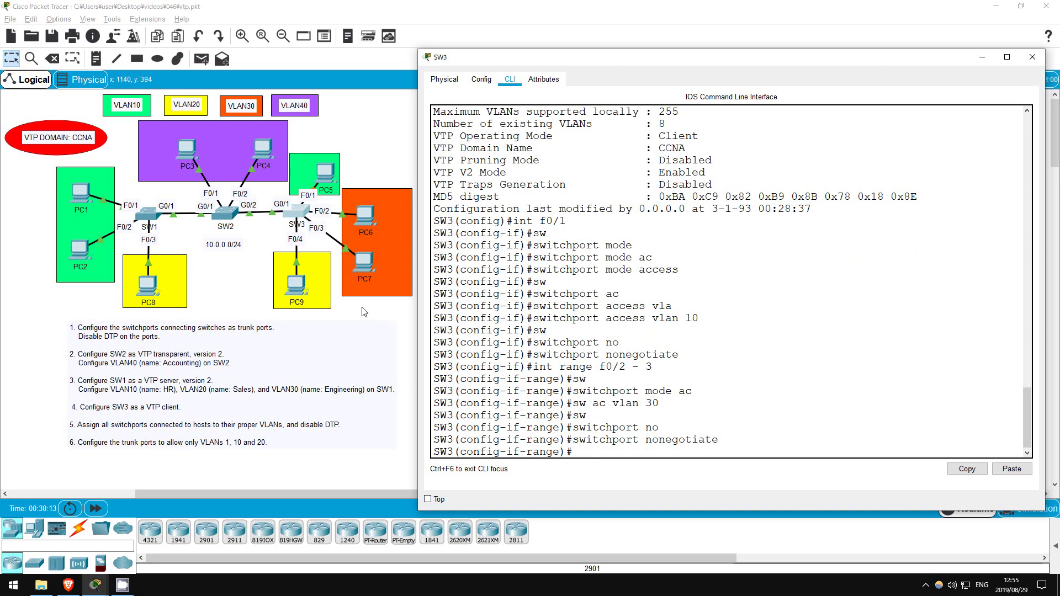
# Step: Make SW3's F0/4 a nonegotiate access port in VLAN 20
pyautogui.write('int f0/4')
pyautogui.press('Return')
pyautogui.write('sw')
pyautogui.press('Tab')
pyautogui.write('mode ac')
pyautogui.press('Return')
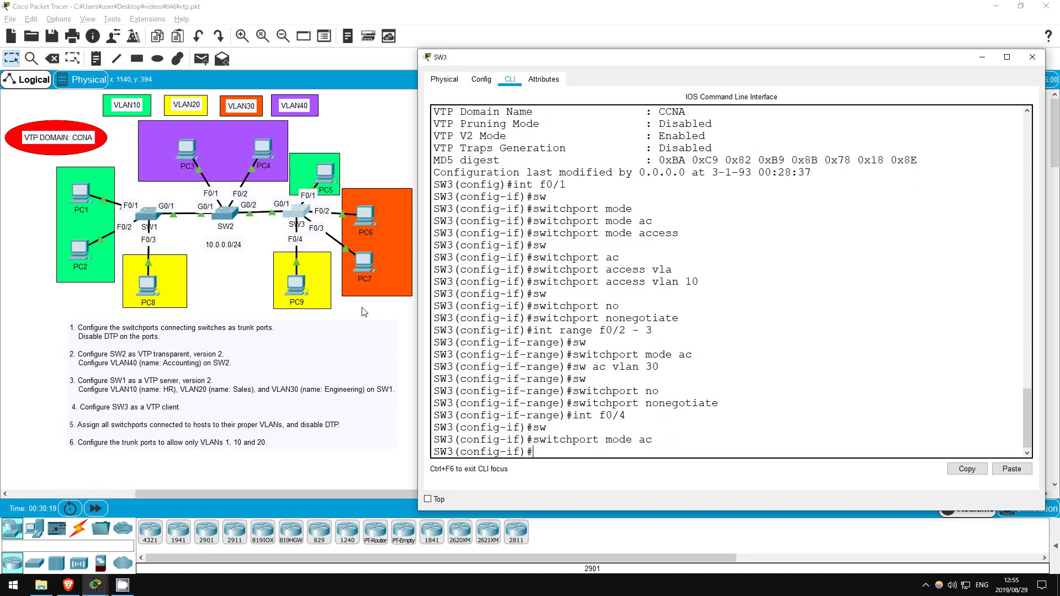
pyautogui.write('sw ac vlan 20')
pyautogui.press('Return')
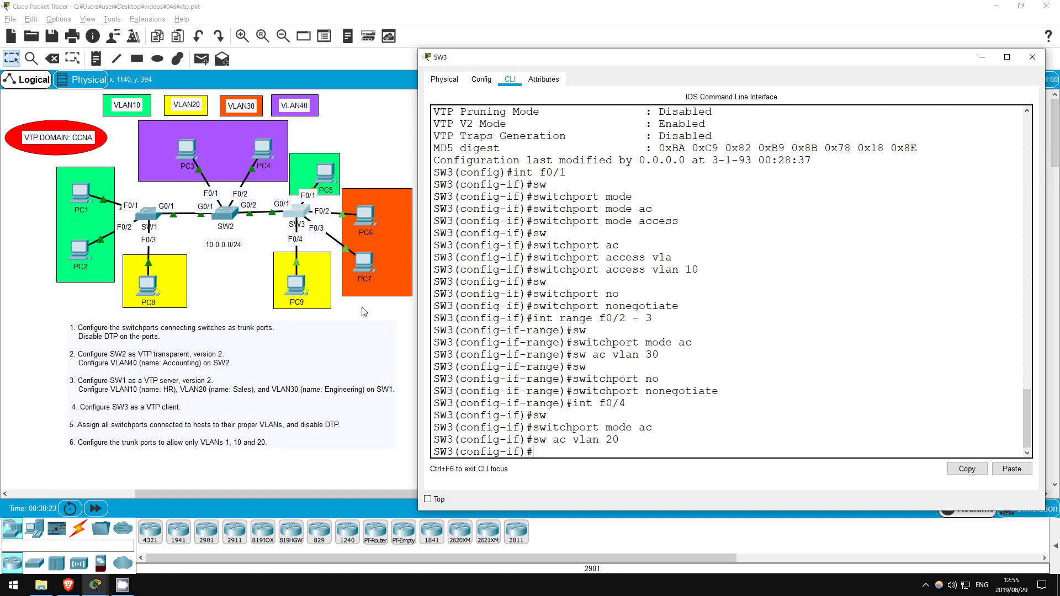
pyautogui.write('sw')
pyautogui.press('Tab')
pyautogui.write('no')
pyautogui.press('Tab')
pyautogui.press('Return')
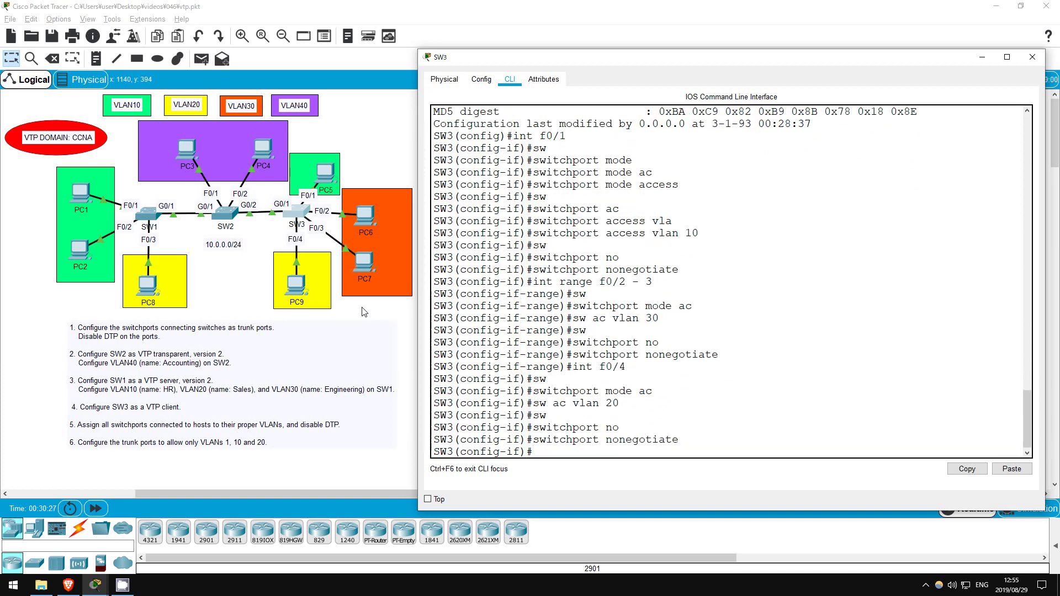
# Step: On SW2, set ports F0/1–2 to switchport mode access
pyautogui.click(227, 213)
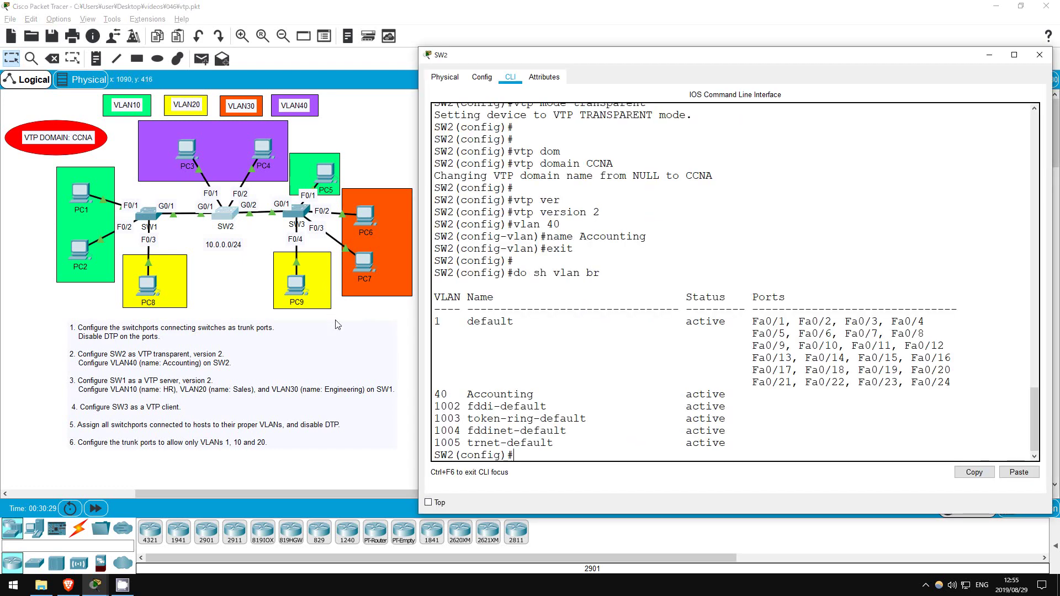
pyautogui.write('int range f0/1 - 2')
pyautogui.press('Return')
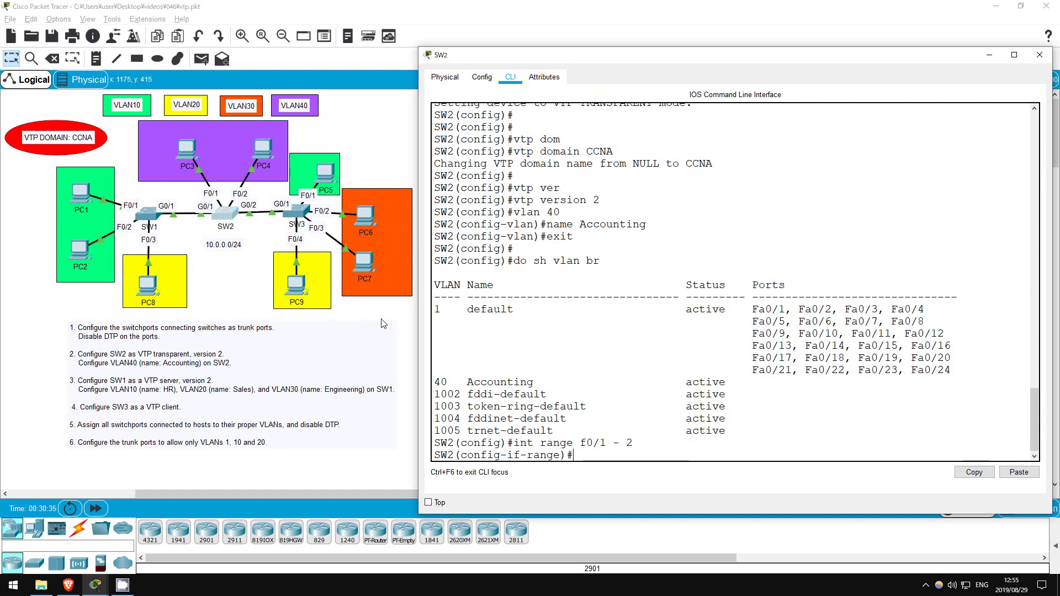
pyautogui.write('sw')
pyautogui.press('Tab')
pyautogui.write('mode')
pyautogui.press('Tab')
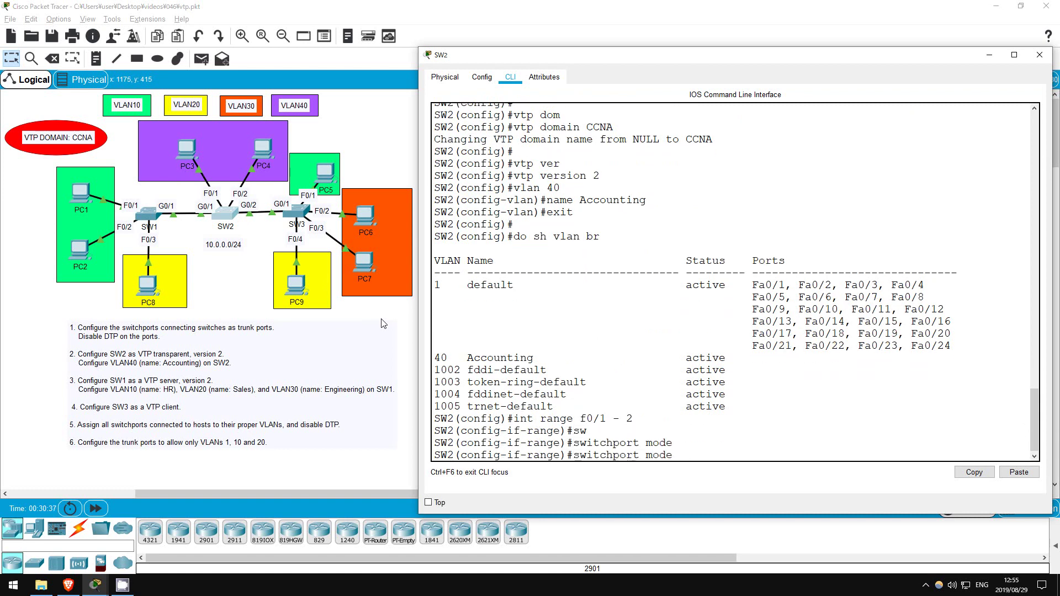
pyautogui.write('ac')
pyautogui.press('Tab')
pyautogui.press('Return')
# Step: Assign SW2's F0/1–2 to VLAN 40 and disable DTP with nonegotiate
pyautogui.write('sw')
pyautogui.press('Tab')
pyautogui.write('ac')
pyautogui.press('Tab')
pyautogui.write('vl')
pyautogui.press('Tab')
pyautogui.write('40')
pyautogui.press('Return')
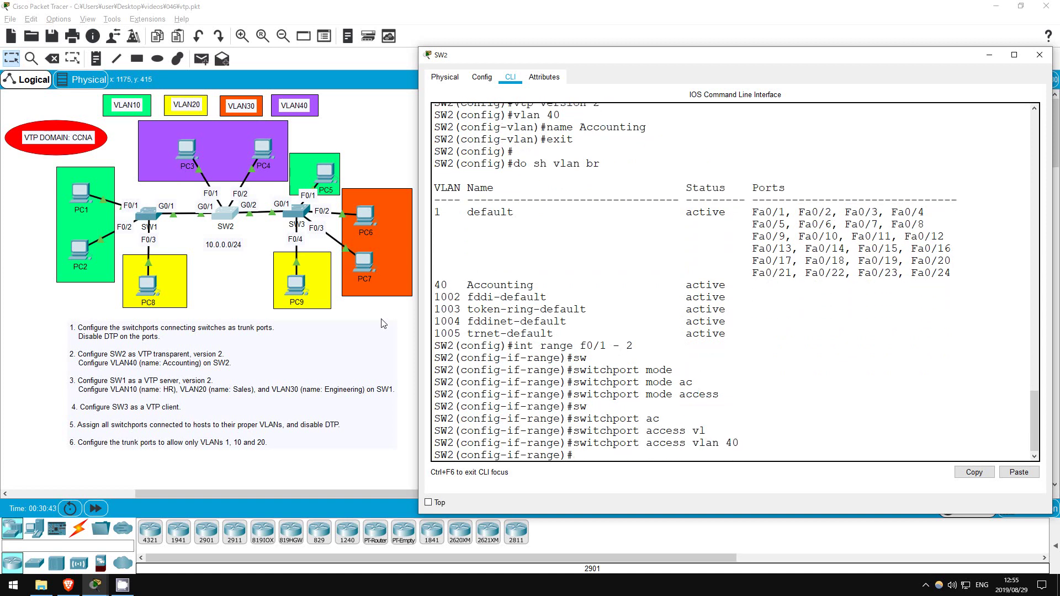
pyautogui.write('sw')
pyautogui.press('Tab')
pyautogui.write('no')
pyautogui.press('Tab')
pyautogui.press('Return')
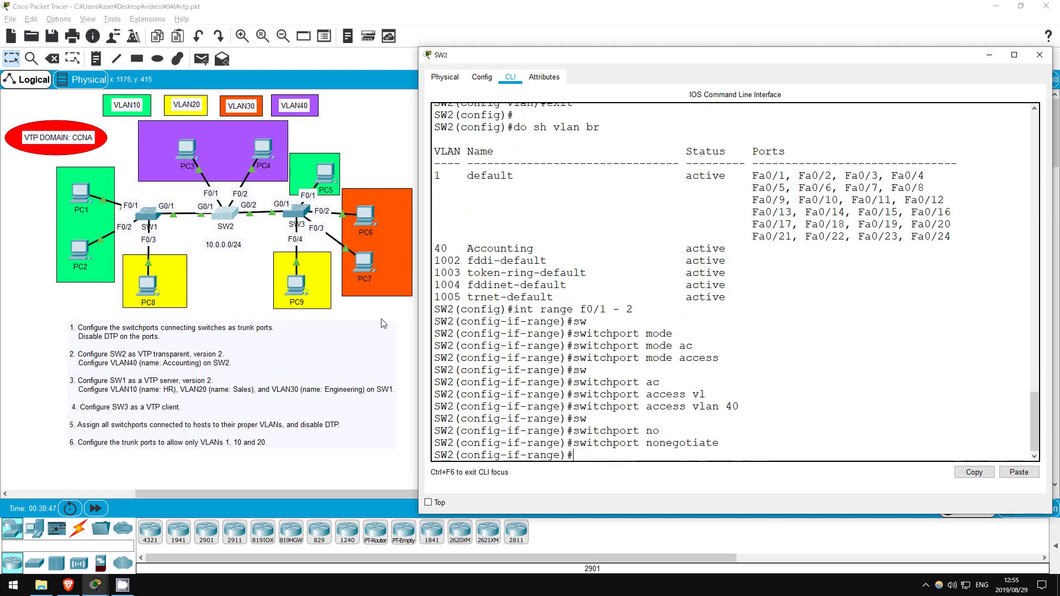
# Step: Make SW1's F0/1–2 nonegotiate access ports in VLAN 10
pyautogui.click(156, 215)
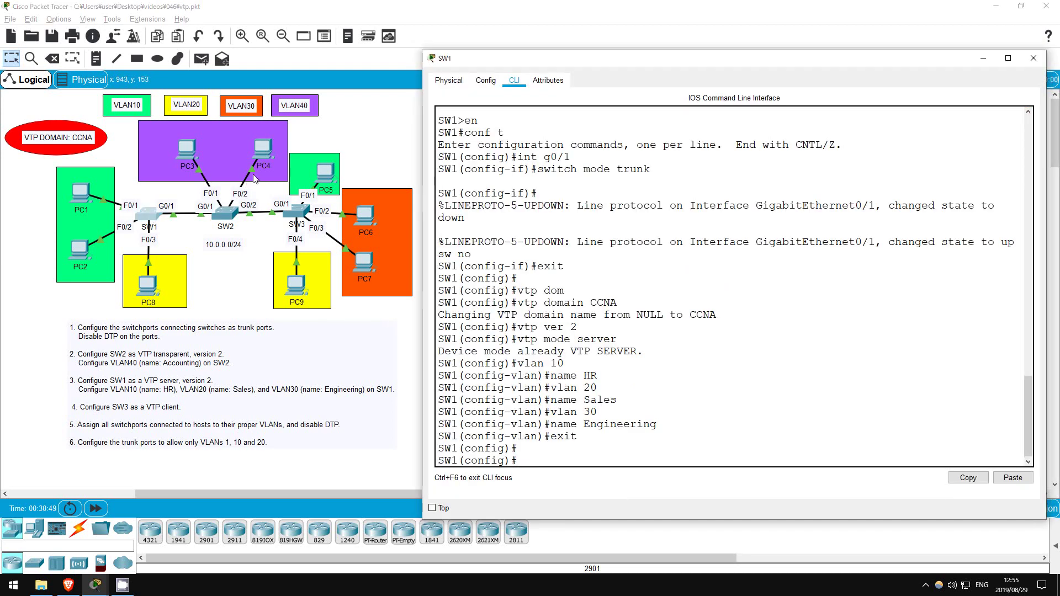
pyautogui.write('int range f0/1 - 2')
pyautogui.press('Return')
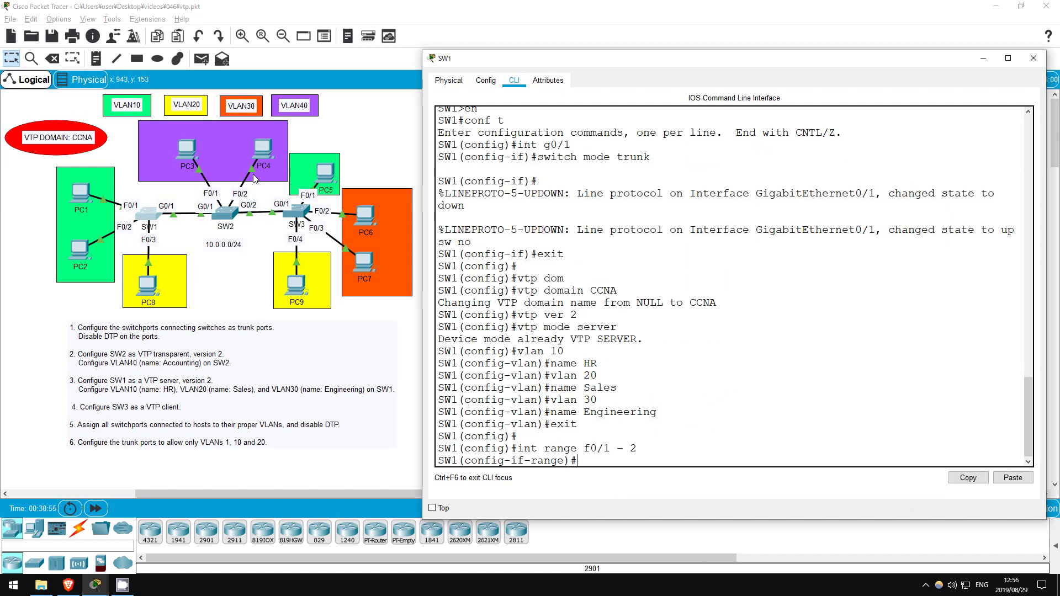
pyautogui.write('sw')
pyautogui.press('Tab')
pyautogui.write('mode')
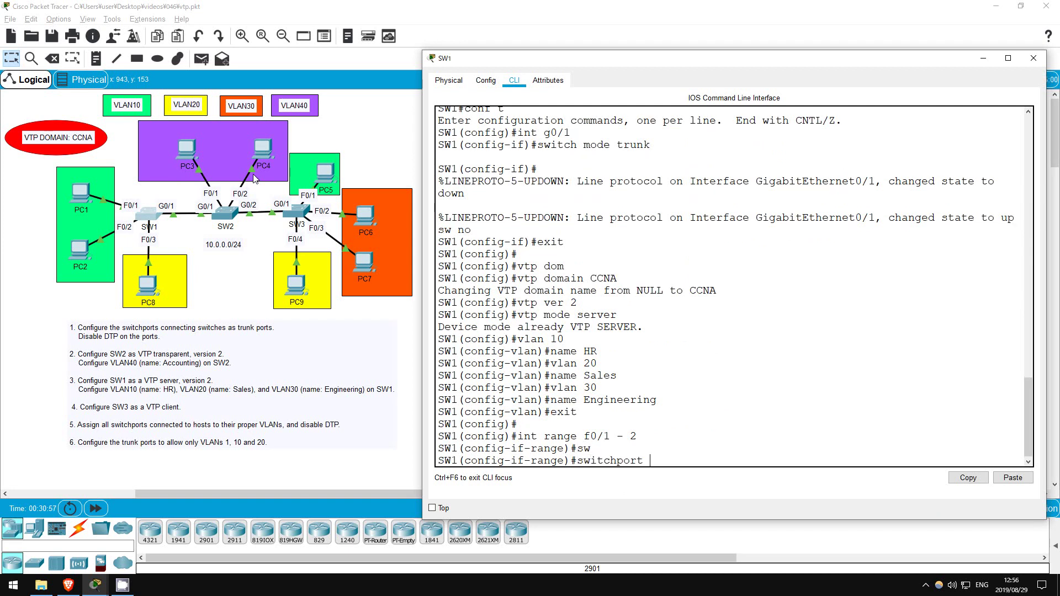
pyautogui.press('Tab')
pyautogui.write('ac')
pyautogui.press('Tab')
pyautogui.press('Return')
pyautogui.write('sw')
pyautogui.press('Tab')
pyautogui.write('ac')
pyautogui.press('Tab')
pyautogui.write('v')
pyautogui.press('Tab')
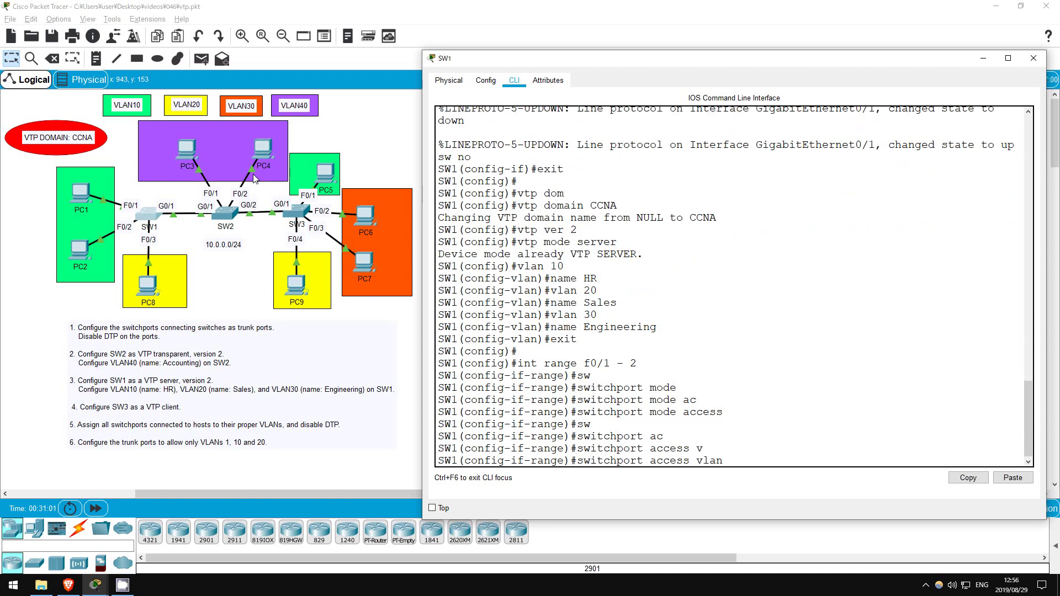
pyautogui.write('10')
pyautogui.press('Return')
pyautogui.write('sw')
pyautogui.press('Tab')
pyautogui.write('no')
# Step: Make SW1's F0/3 a nonegotiate access port in VLAN 20
pyautogui.press('Tab')
pyautogui.press('Return')
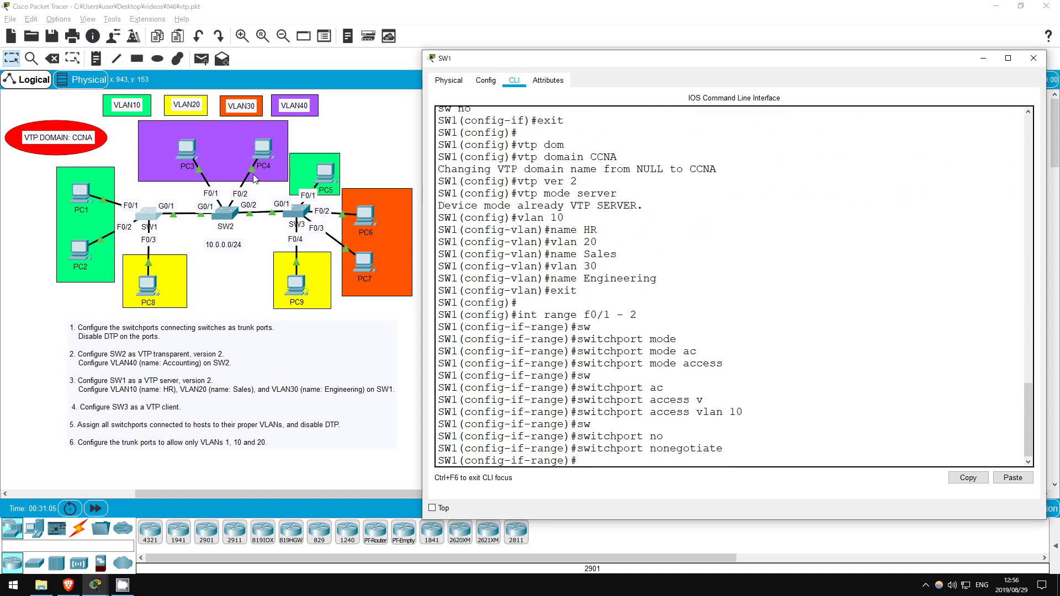
pyautogui.write('int f0/3')
pyautogui.press('Return')
pyautogui.write('sw')
pyautogui.press('Tab')
pyautogui.write('mode ac')
pyautogui.press('Tab')
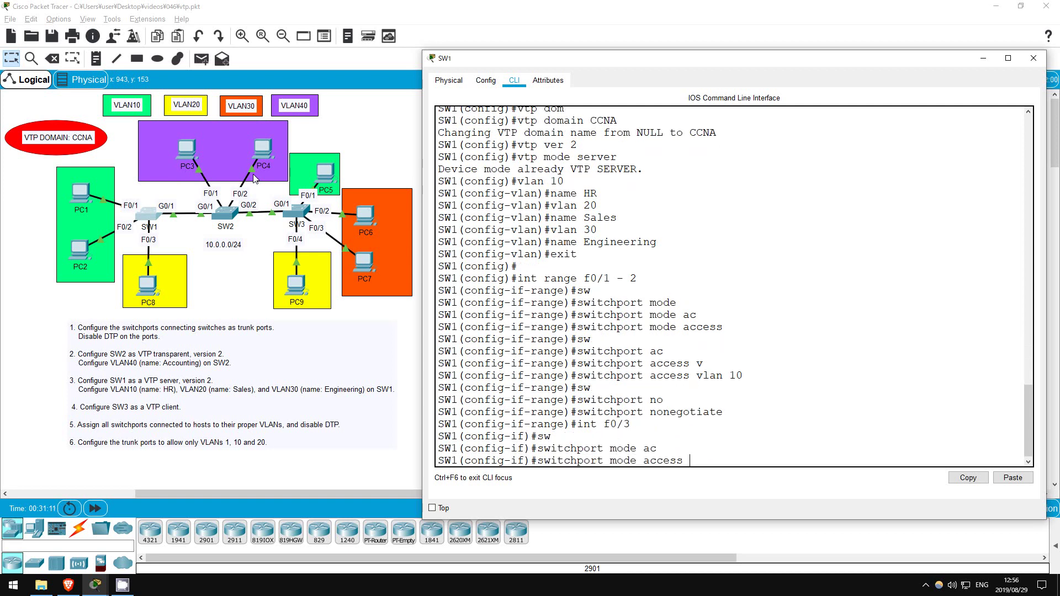
pyautogui.press('Return')
pyautogui.write('sw')
pyautogui.press('Tab')
pyautogui.write('ac')
pyautogui.press('Tab')
pyautogui.write('vl')
pyautogui.press('Tab')
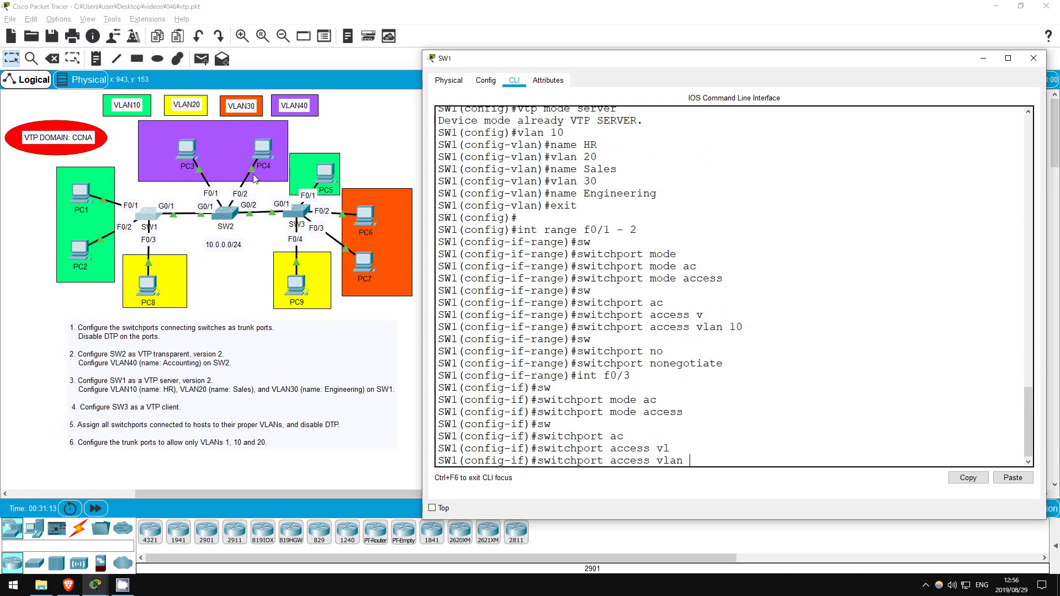
pyautogui.write('20')
pyautogui.press('Return')
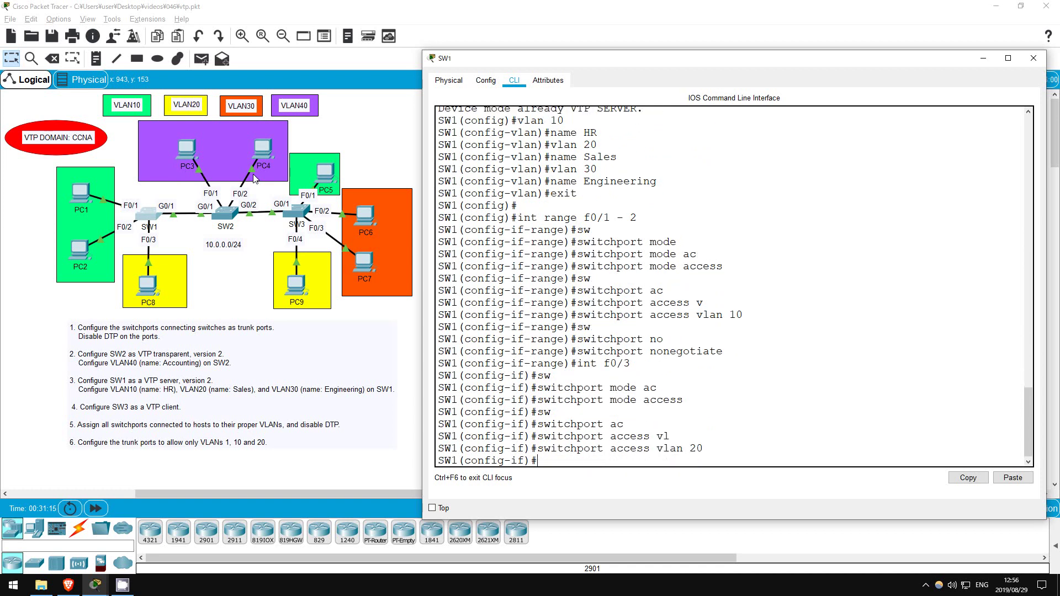
pyautogui.write('sw')
pyautogui.press('Tab')
pyautogui.write('no')
pyautogui.press('Tab')
pyautogui.press('Return')
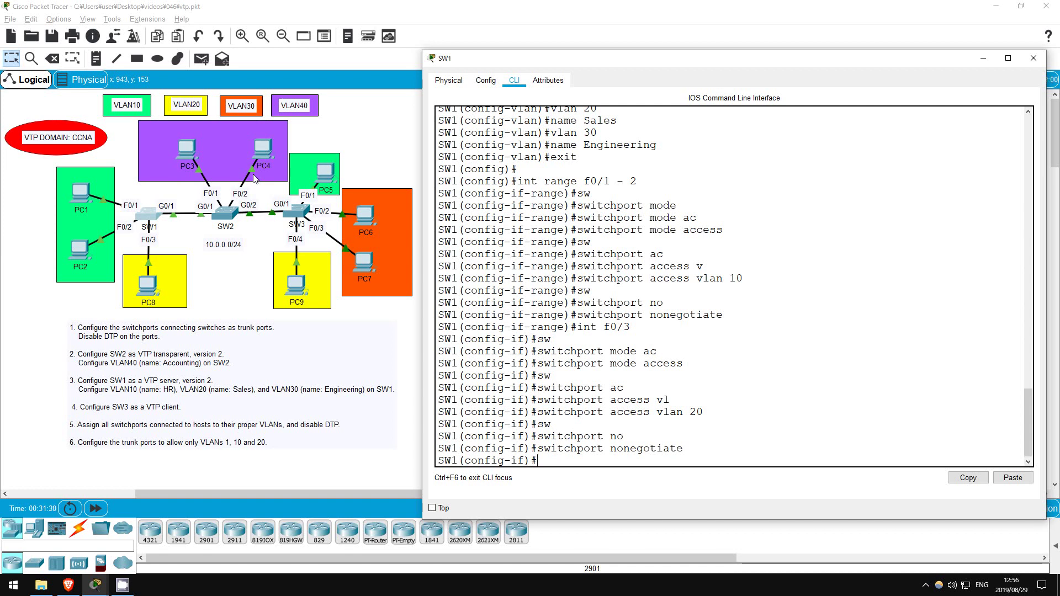
# Step: On SW1's G0/1, show the help for the trunk allowed VLAN list
pyautogui.write('int g0/1')
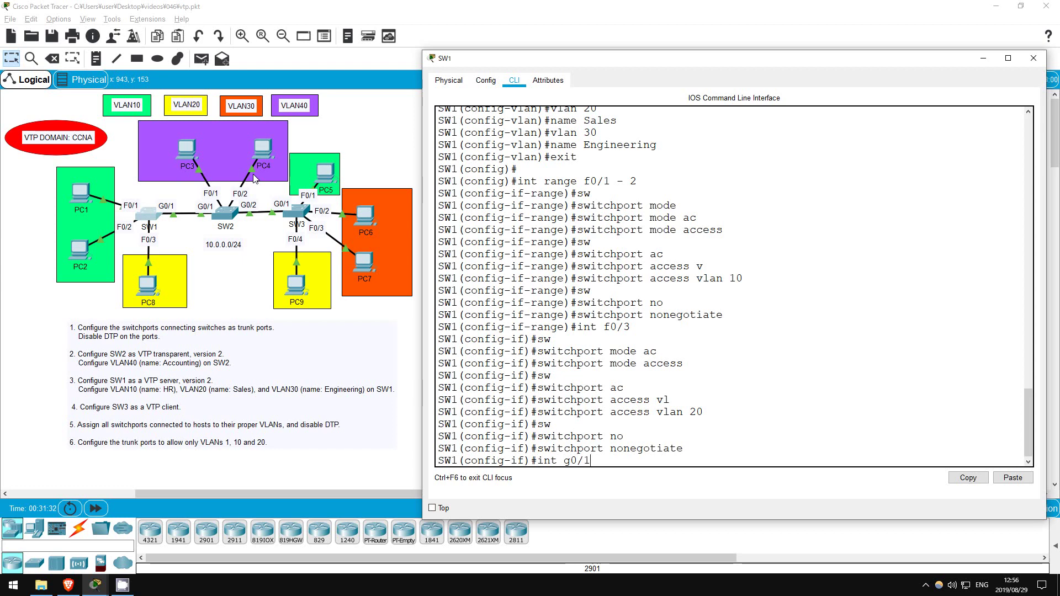
pyautogui.press('Return')
pyautogui.write('sw')
pyautogui.press('Tab')
pyautogui.write('tr')
pyautogui.press('Tab')
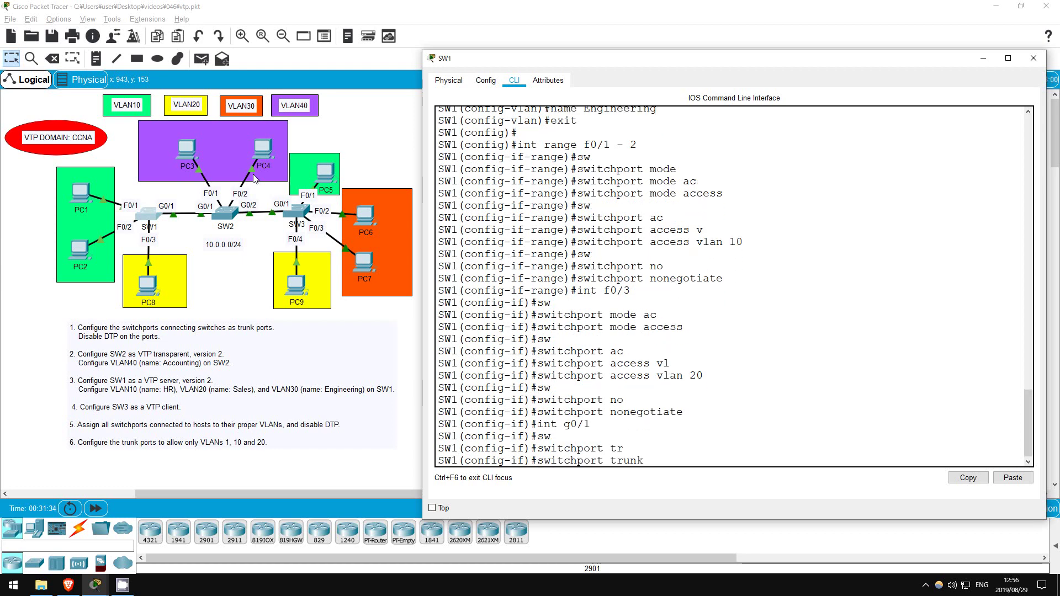
pyautogui.write('all')
pyautogui.press('Tab')
pyautogui.write('vlan ?')
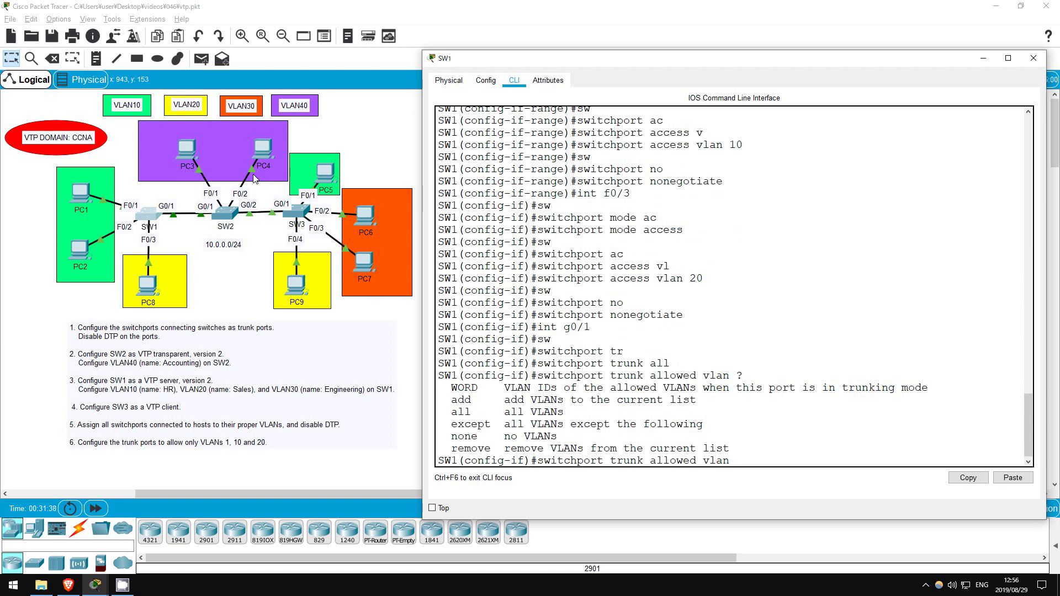
pyautogui.moveTo(443, 386); pyautogui.dragTo(944, 387)
pyautogui.click(769, 461)
# Step: Allow VLANs 1,2,3,4 on G0/1 and confirm the trunk summary shows 1-4
pyautogui.write('1,2,3,4')
pyautogui.press('Return')
pyautogui.write('do sh in')
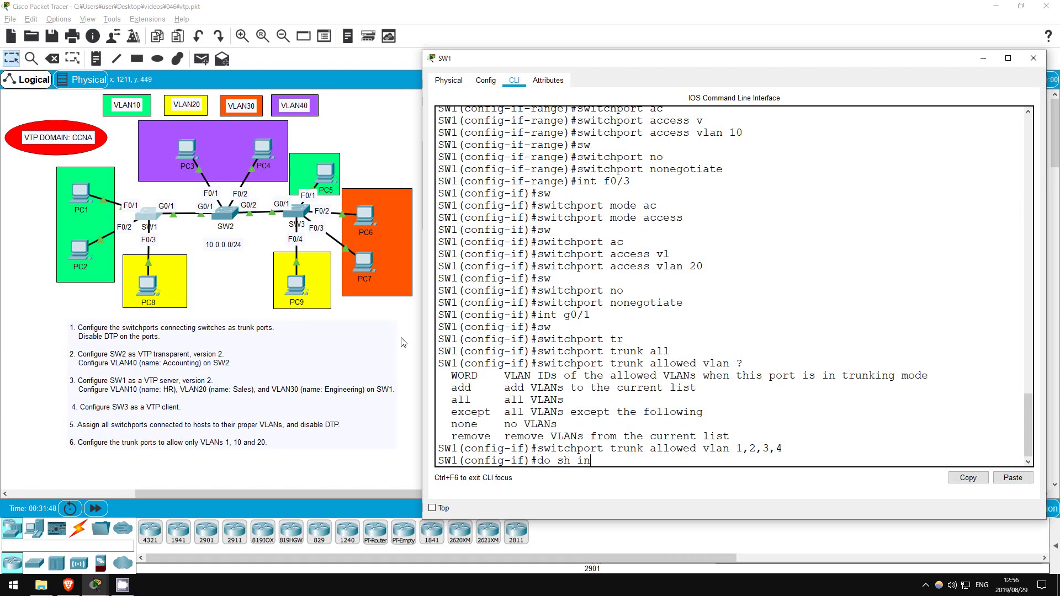
pyautogui.write(' trunk')
pyautogui.press('BackSpace')
pyautogui.write('nk')
pyautogui.press('Return')
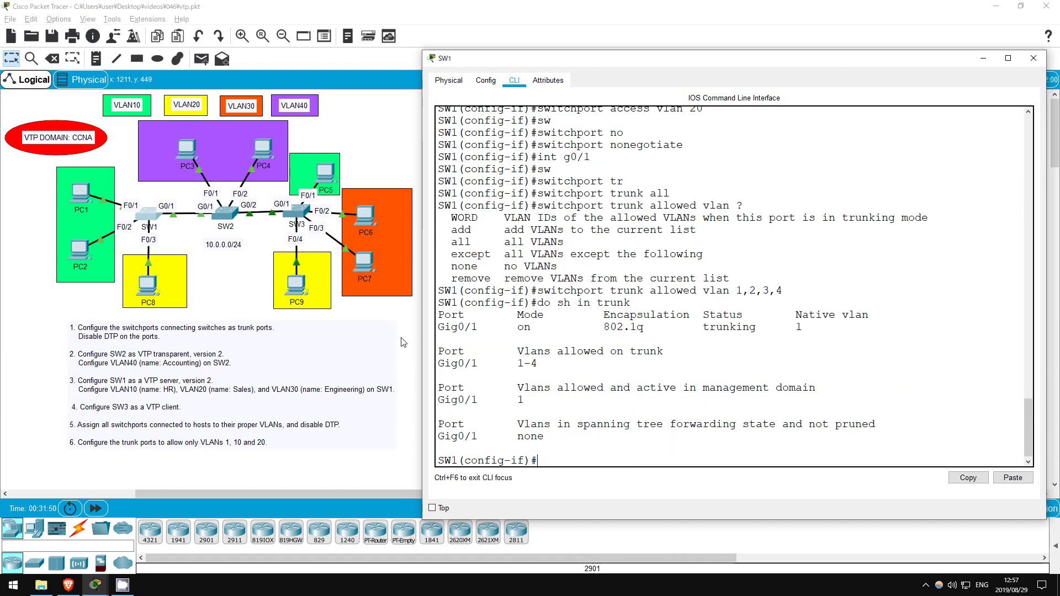
pyautogui.moveTo(517, 363); pyautogui.dragTo(537, 365)
pyautogui.click(568, 458)
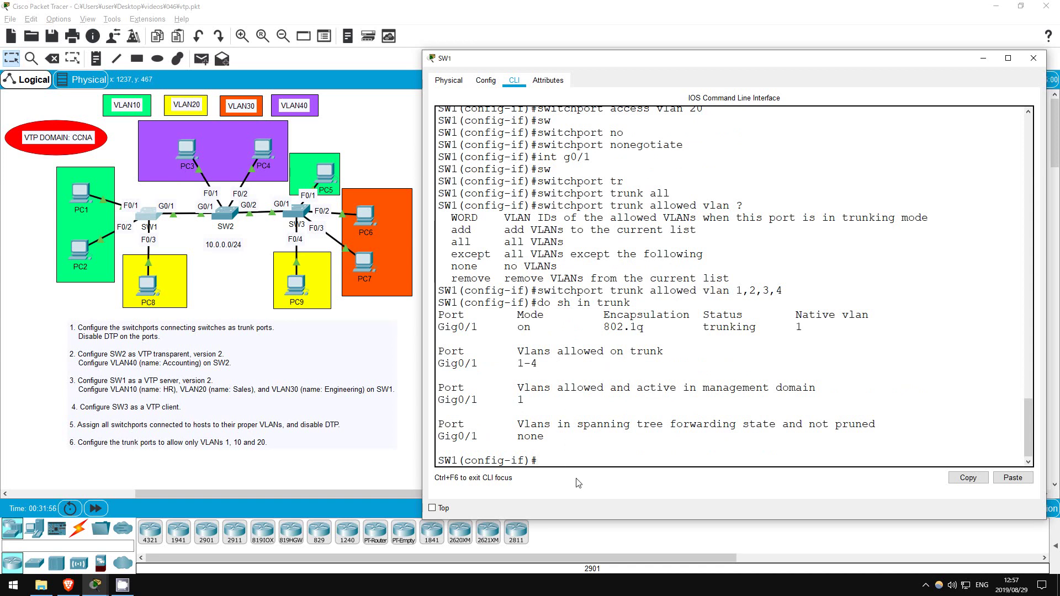
# Step: Replace the allowed list with VLANs 5,6,7,8 and confirm only 5-8 remain
pyautogui.press('Up')
pyautogui.press('Up')
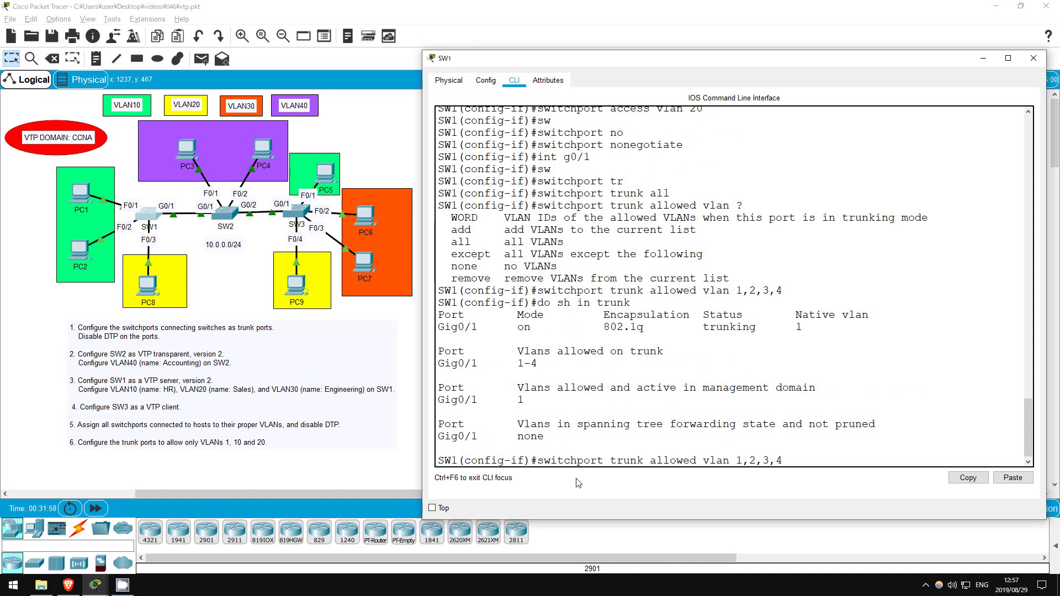
pyautogui.press('BackSpace')
pyautogui.press('BackSpace')
pyautogui.press('BackSpace')
pyautogui.press('BackSpace')
pyautogui.press('BackSpace')
pyautogui.write('5,6')
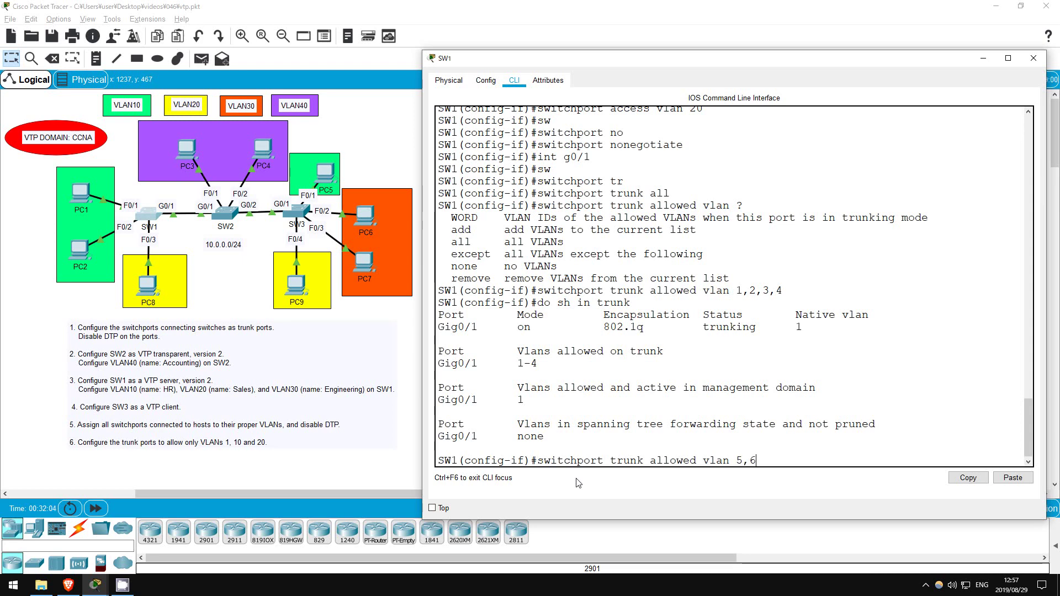
pyautogui.write(',7,8')
pyautogui.press('Return')
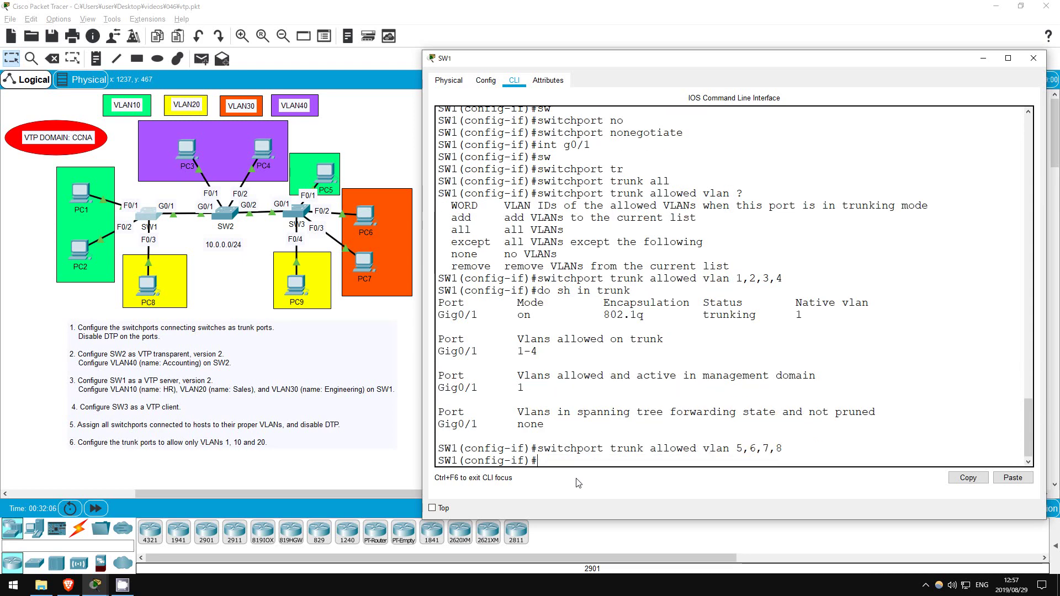
pyautogui.press('Up')
pyautogui.press('Up')
pyautogui.press('Return')
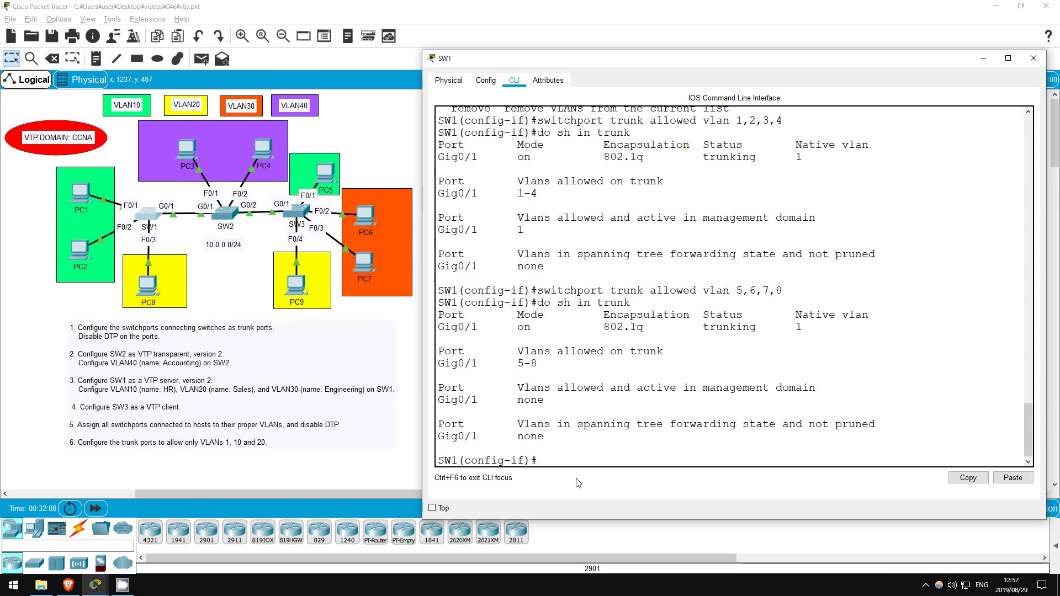
pyautogui.moveTo(522, 362); pyautogui.dragTo(537, 363)
pyautogui.click(557, 463)
# Step: Add VLAN 9 to SW1's Gig0/1 trunk and confirm the allowed list reads 5-9
pyautogui.press('Up')
pyautogui.press('Up')
pyautogui.press('BackSpace')
pyautogui.press('BackSpace')
pyautogui.press('BackSpace')
pyautogui.press('BackSpace')
pyautogui.press('BackSpace')
pyautogui.press('BackSpace')
pyautogui.write('?add')
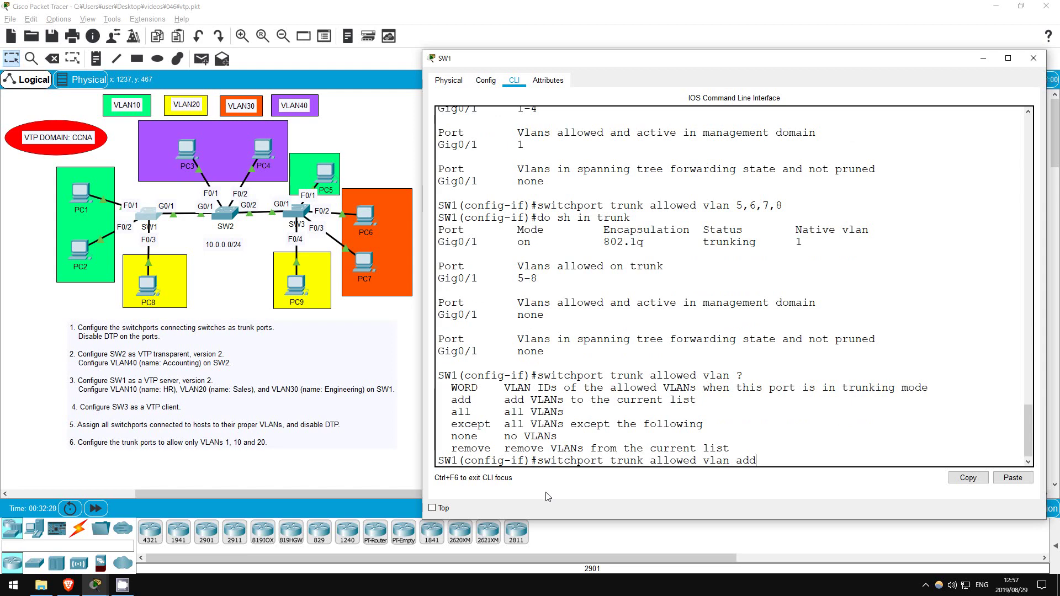
pyautogui.write(' 9')
pyautogui.press('Return')
pyautogui.press('Up')
pyautogui.press('Up')
pyautogui.press('Return')
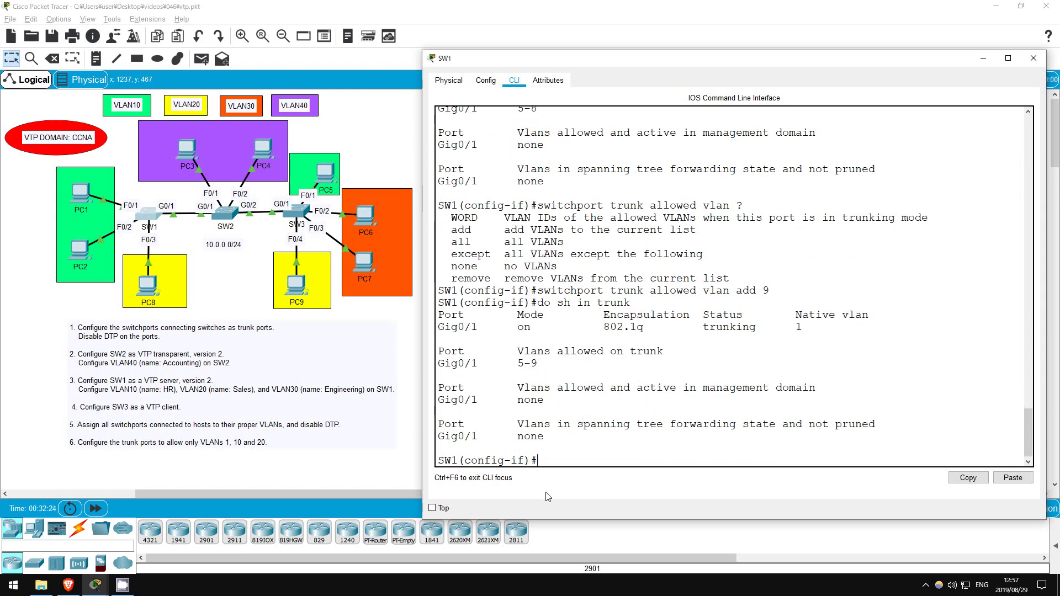
pyautogui.moveTo(519, 363); pyautogui.dragTo(538, 363)
pyautogui.press('Up')
pyautogui.press('Up')
# Step: Remove VLAN 9 from the trunk with 'switchport trunk allowed vlan remove 9', verifying 5-8
pyautogui.press('BackSpace')
pyautogui.press('BackSpace')
pyautogui.press('BackSpace')
pyautogui.press('BackSpace')
pyautogui.press('BackSpace')
pyautogui.write('?')
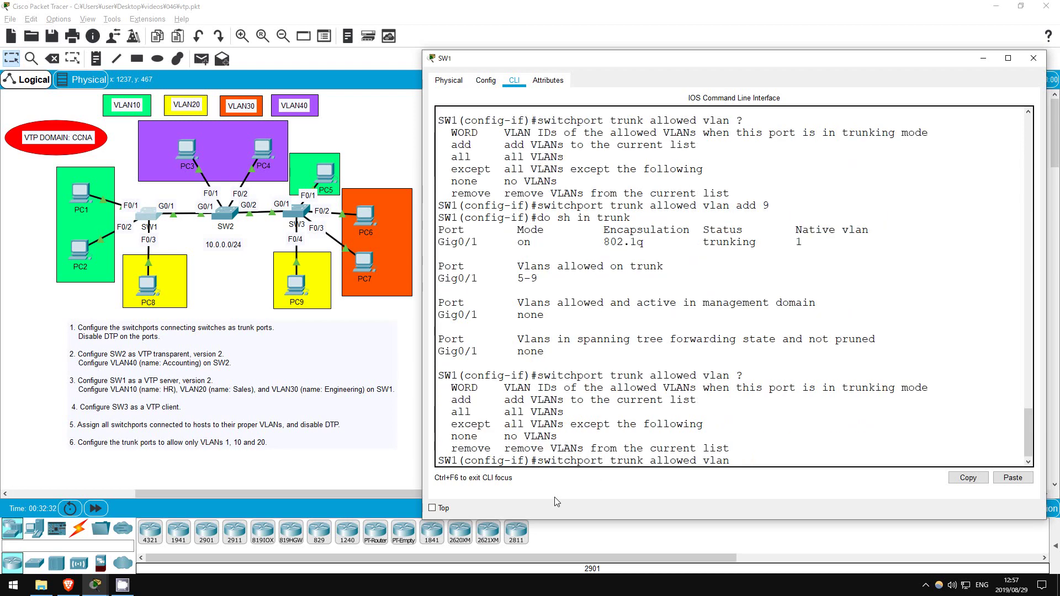
pyautogui.write('re')
pyautogui.press('Tab')
pyautogui.write('9')
pyautogui.press('Return')
pyautogui.press('Up')
pyautogui.press('Up')
pyautogui.press('Return')
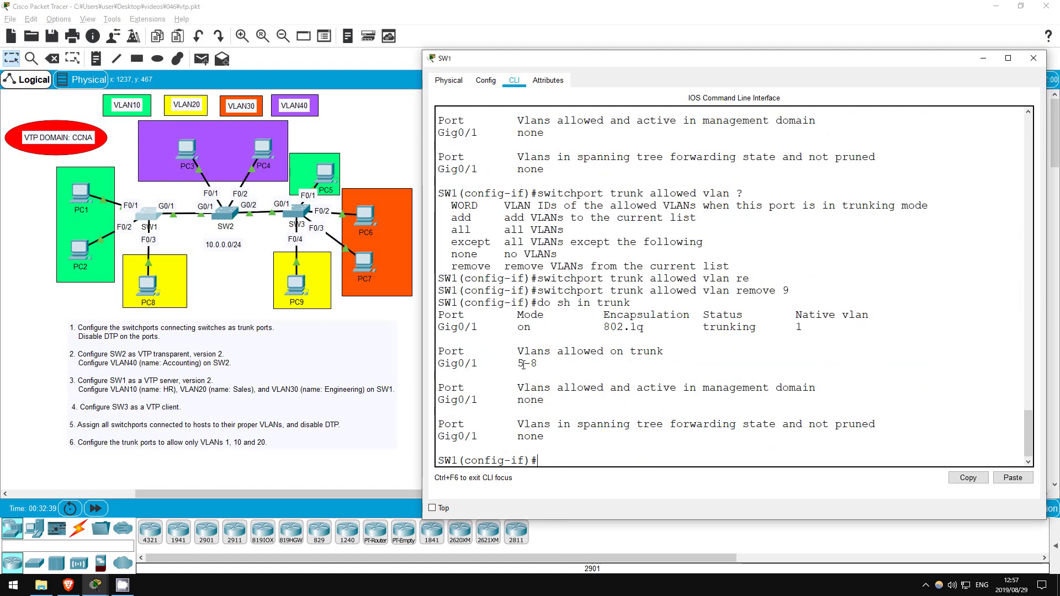
pyautogui.moveTo(519, 365); pyautogui.dragTo(543, 364)
pyautogui.click(564, 463)
pyautogui.press('Up')
pyautogui.press('Up')
# Step: Allow all VLANs on SW1's trunk and verify the allowed range shows 1-1005
pyautogui.press('BackSpace')
pyautogui.press('BackSpace')
pyautogui.press('BackSpace')
pyautogui.press('BackSpace')
pyautogui.press('BackSpace')
pyautogui.press('BackSpace')
pyautogui.press('BackSpace')
pyautogui.press('BackSpace')
pyautogui.write('?')
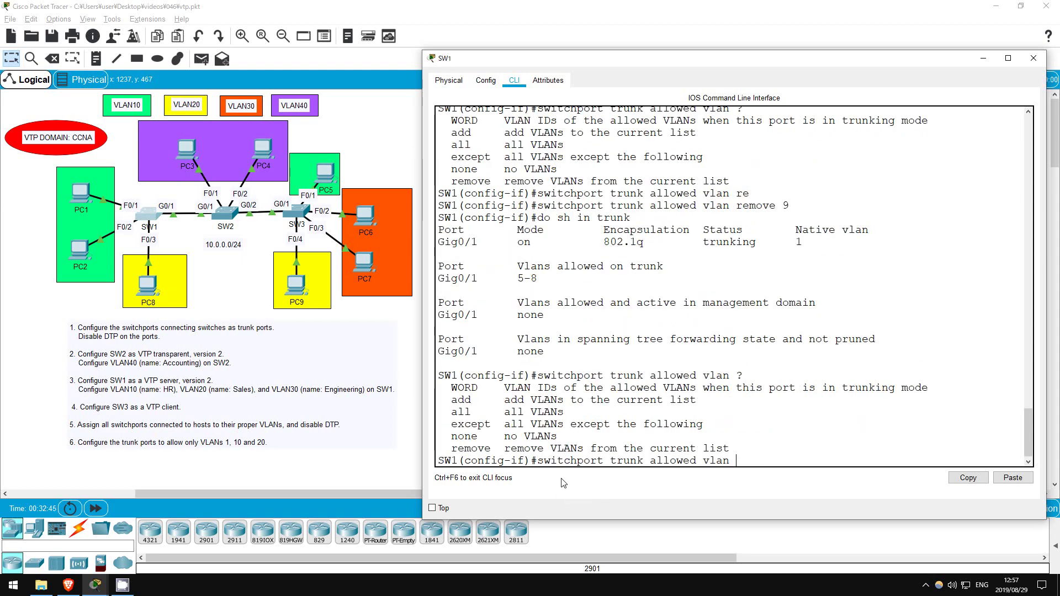
pyautogui.write('all')
pyautogui.press('Return')
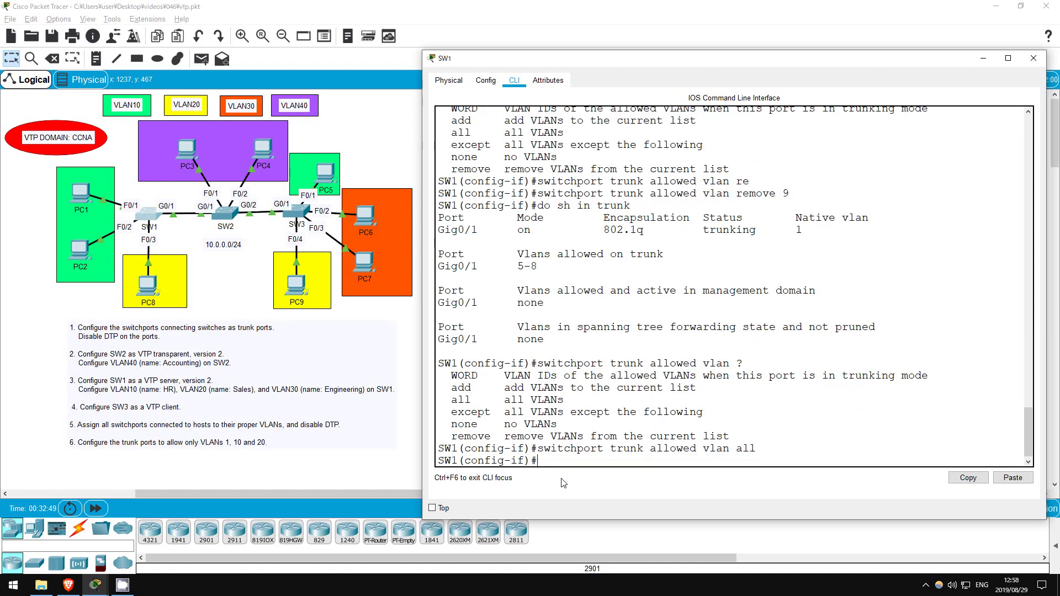
pyautogui.press('Up')
pyautogui.press('Up')
pyautogui.press('Return')
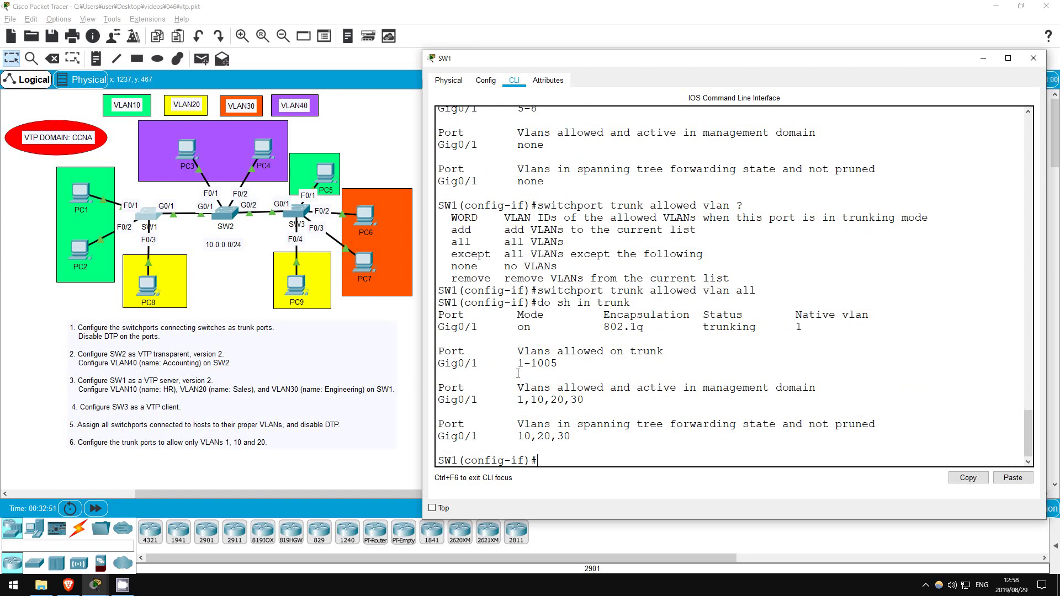
pyautogui.moveTo(517, 363); pyautogui.dragTo(568, 363)
pyautogui.click(558, 464)
# Step: Set the trunk's allowed VLANs to none and check the now-empty allowed list
pyautogui.press('Up')
pyautogui.press('Up')
pyautogui.press('BackSpace')
pyautogui.press('BackSpace')
pyautogui.press('BackSpace')
pyautogui.write('?')
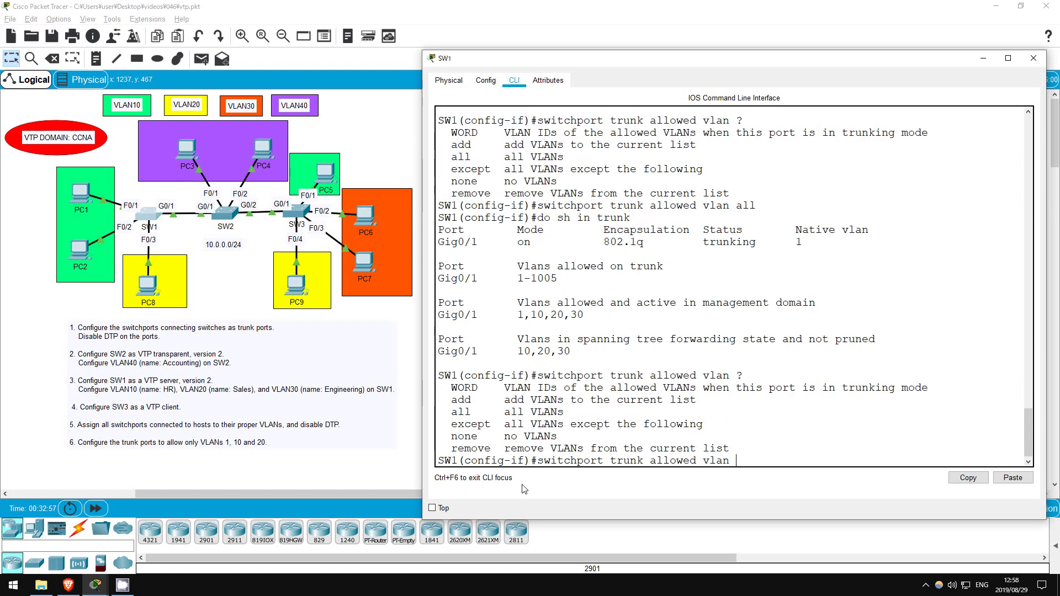
pyautogui.write('none')
pyautogui.press('Return')
pyautogui.write('do sh in trunk')
pyautogui.press('Return')
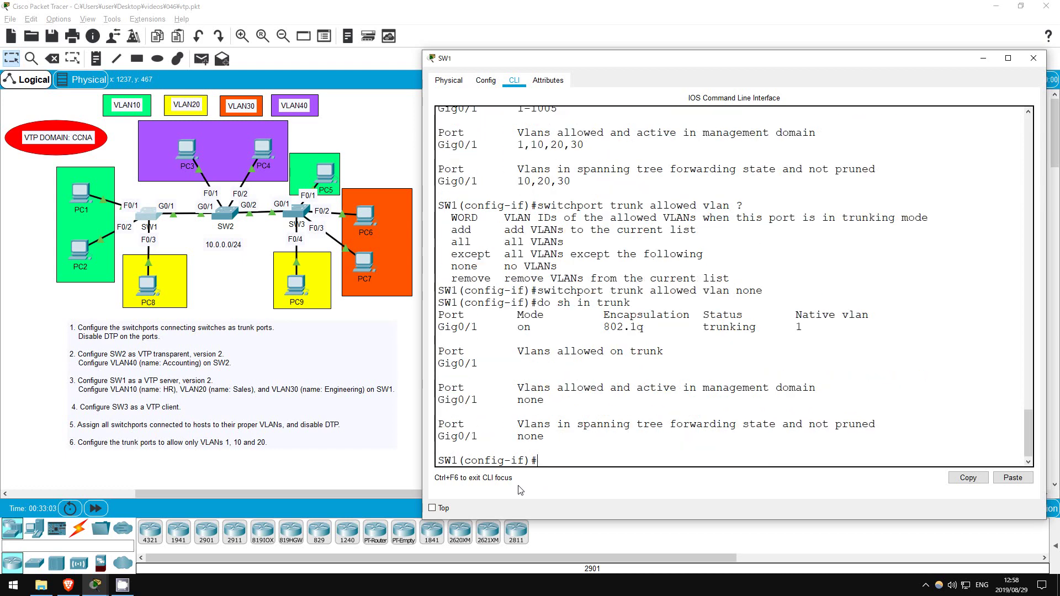
pyautogui.moveTo(516, 363); pyautogui.dragTo(630, 352)
pyautogui.click(572, 442)
# Step: Allow all VLANs except 2 on the trunk and confirm it shows 1,3-1005
pyautogui.press('Up')
pyautogui.press('Up')
pyautogui.press('BackSpace')
pyautogui.press('BackSpace')
pyautogui.press('BackSpace')
pyautogui.press('BackSpace')
pyautogui.write('?')
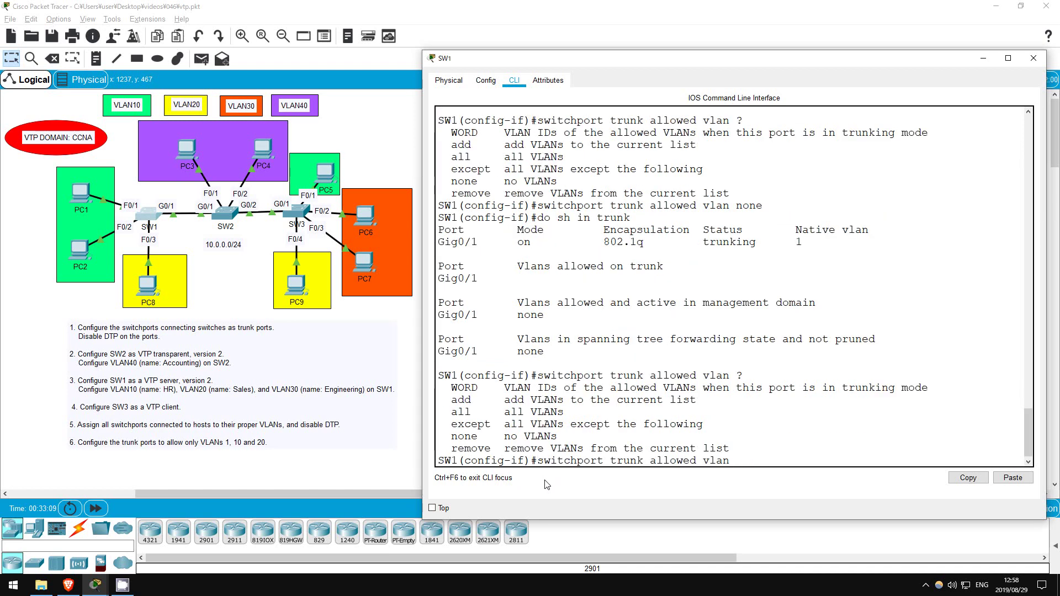
pyautogui.write('exc')
pyautogui.press('Tab')
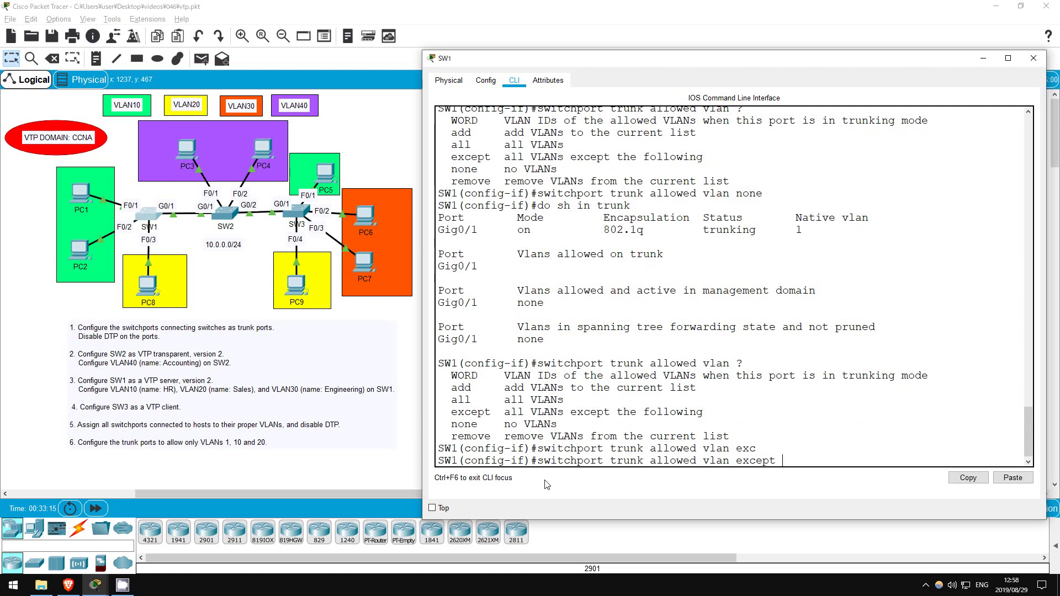
pyautogui.write('2')
pyautogui.press('Return')
pyautogui.write('do sh in trunk')
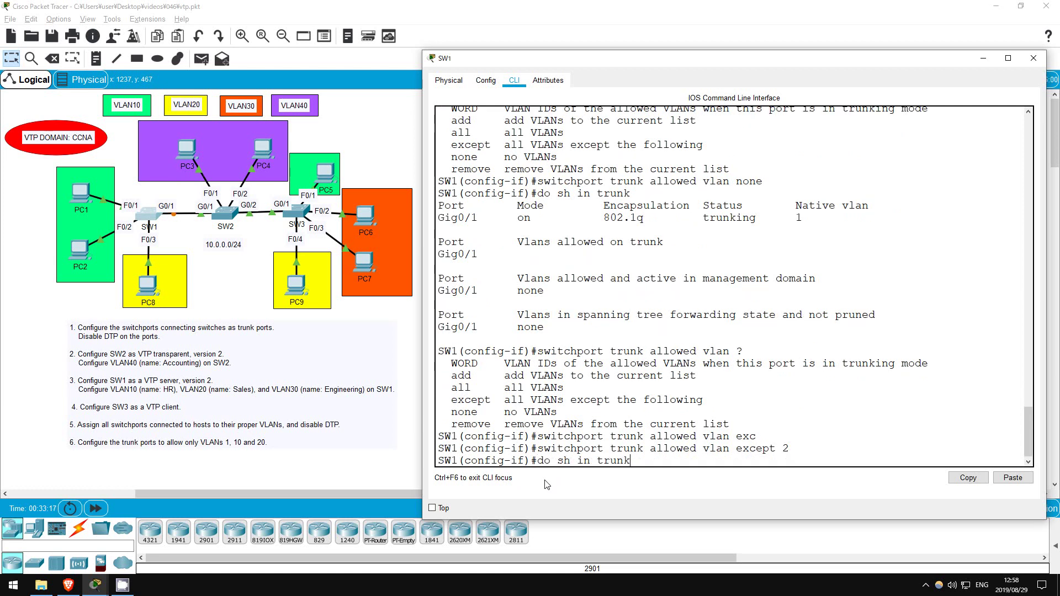
pyautogui.press('Return')
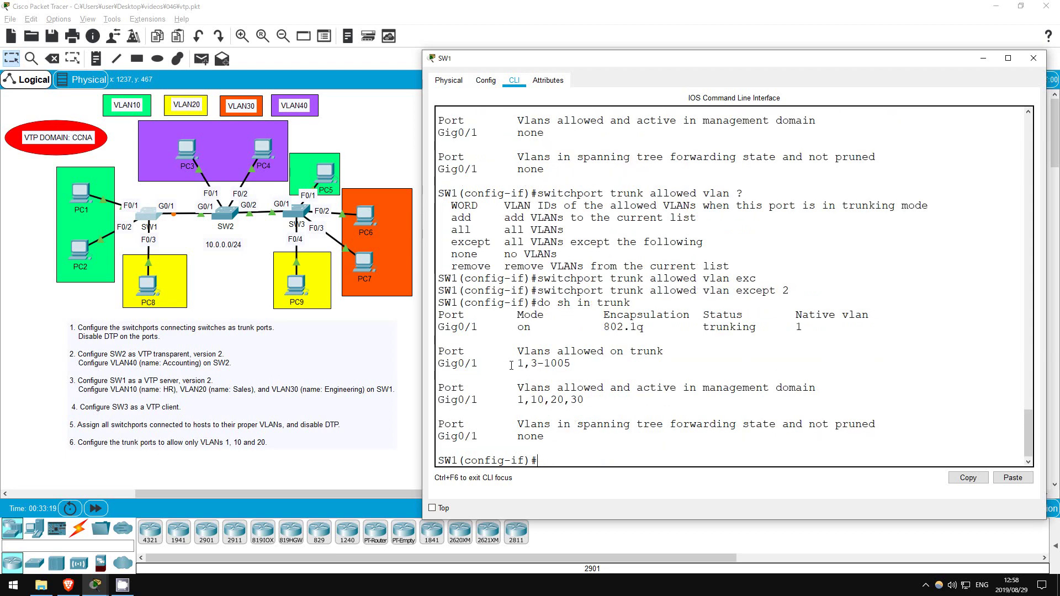
pyautogui.moveTo(519, 364); pyautogui.dragTo(579, 363)
pyautogui.click(568, 460)
# Step: Run 'switchport trunk allowed vlan 1,10,20' on SW1 Gig0/1 and verify the list reads 1,10,20
pyautogui.press('Up')
pyautogui.press('Up')
pyautogui.press('BackSpace')
pyautogui.press('BackSpace')
pyautogui.press('BackSpace')
pyautogui.press('BackSpace')
pyautogui.press('BackSpace')
pyautogui.press('BackSpace')
pyautogui.press('BackSpace')
pyautogui.press('BackSpace')
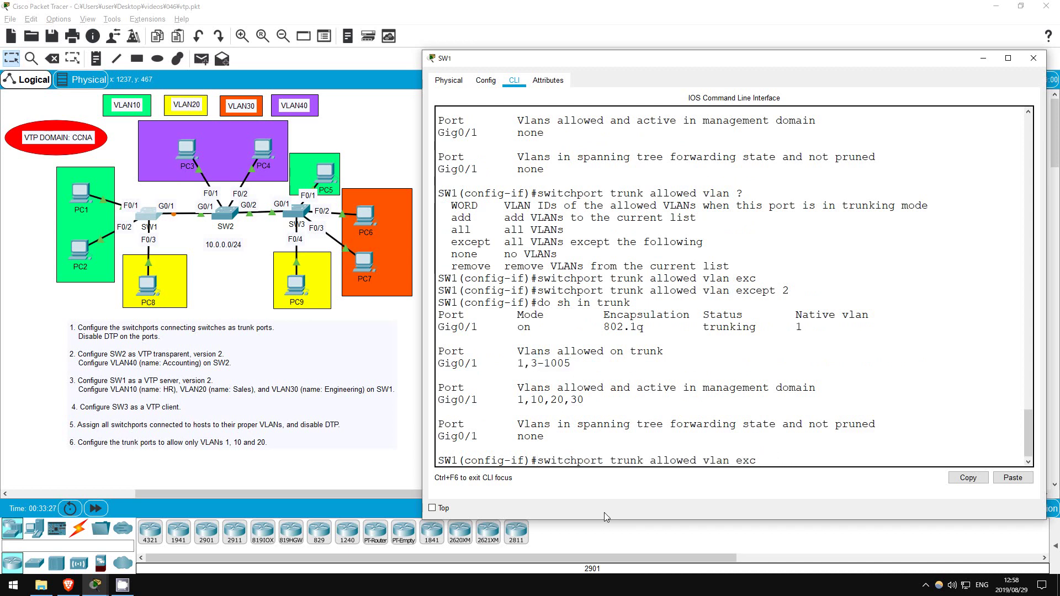
pyautogui.write('?')
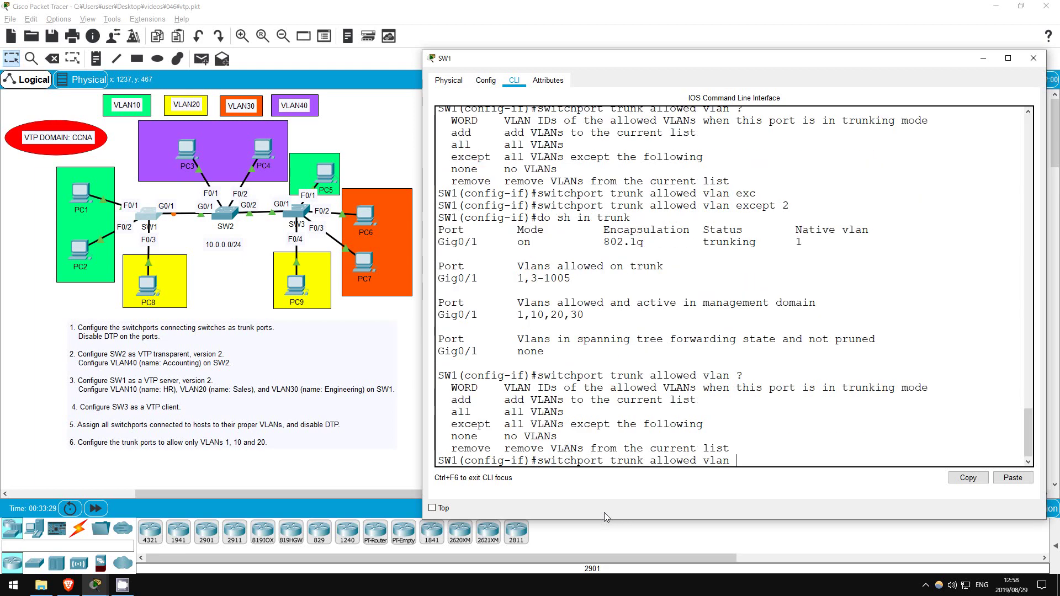
pyautogui.write('1,10,20')
pyautogui.press('Return')
pyautogui.press('Up')
pyautogui.press('Up')
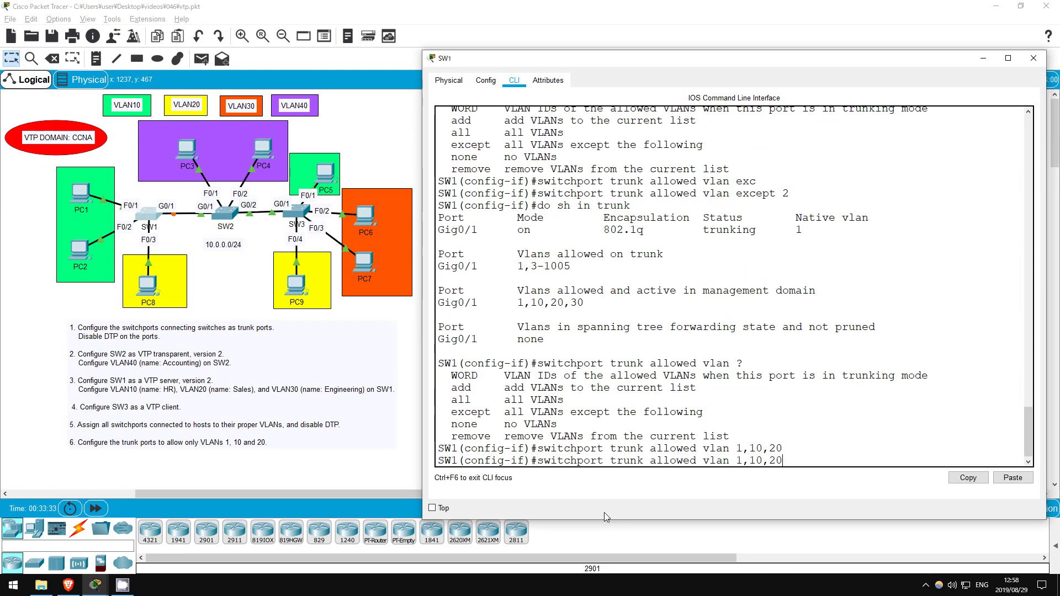
pyautogui.press('Return')
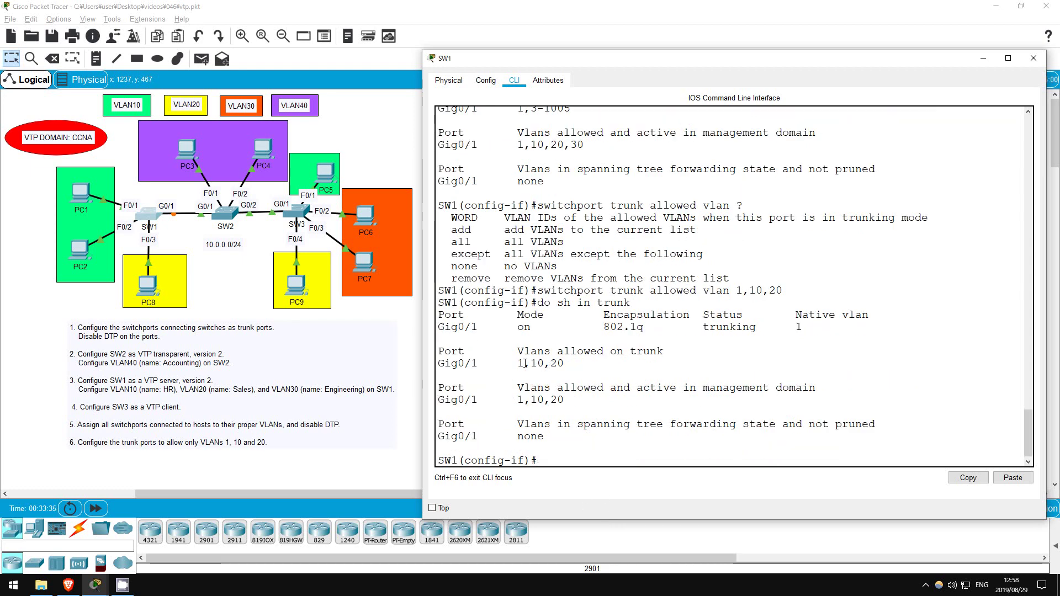
pyautogui.moveTo(520, 364); pyautogui.dragTo(576, 363)
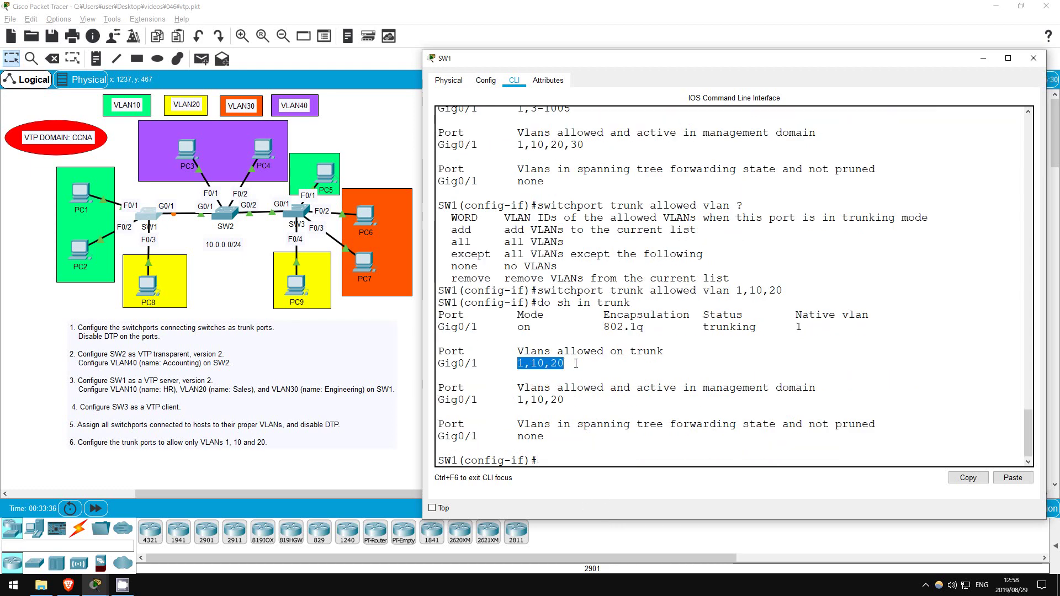
pyautogui.click(572, 463)
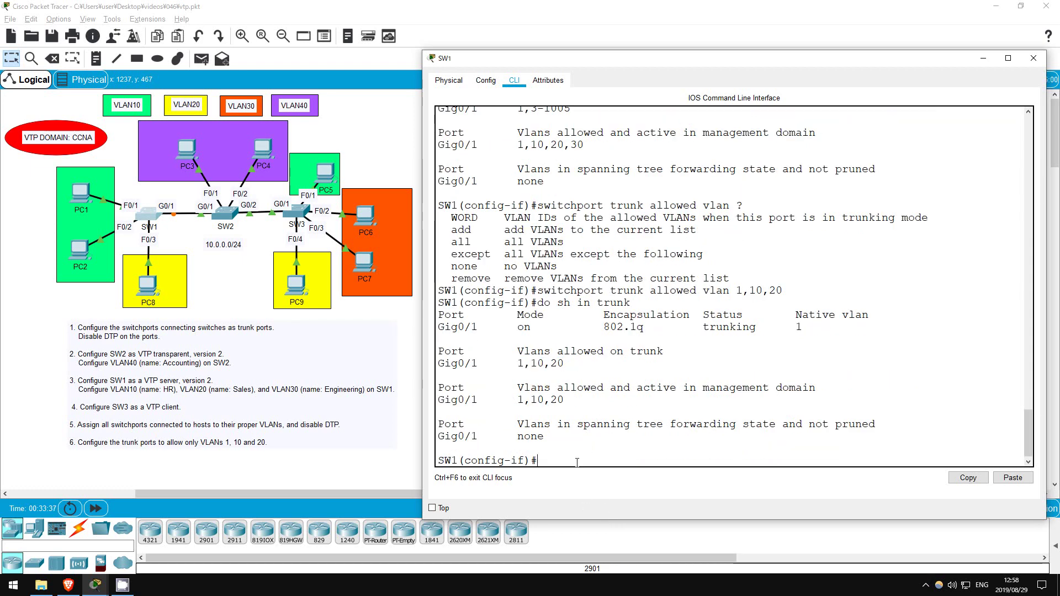
# Step: On SW2's CLI, enter the interface range G0/1 - 2
pyautogui.click(224, 217)
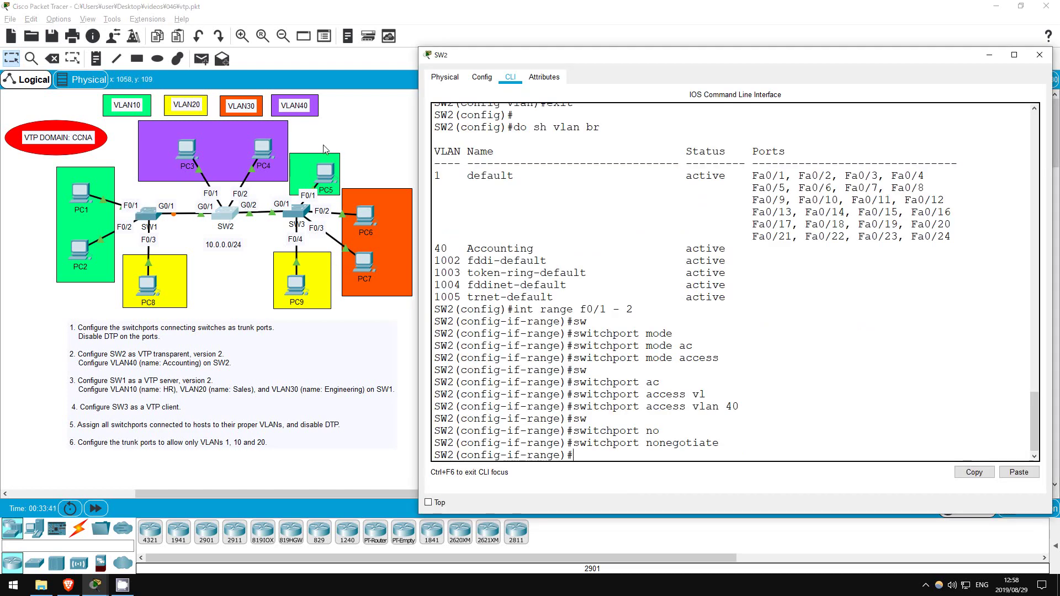
pyautogui.write('int range g0/1 - 2')
pyautogui.press('Return')
# Step: Set 'switchport trunk allowed vlan 1,10,20' on SW2's G0/1-2 trunks
pyautogui.write('sw')
pyautogui.press('Tab')
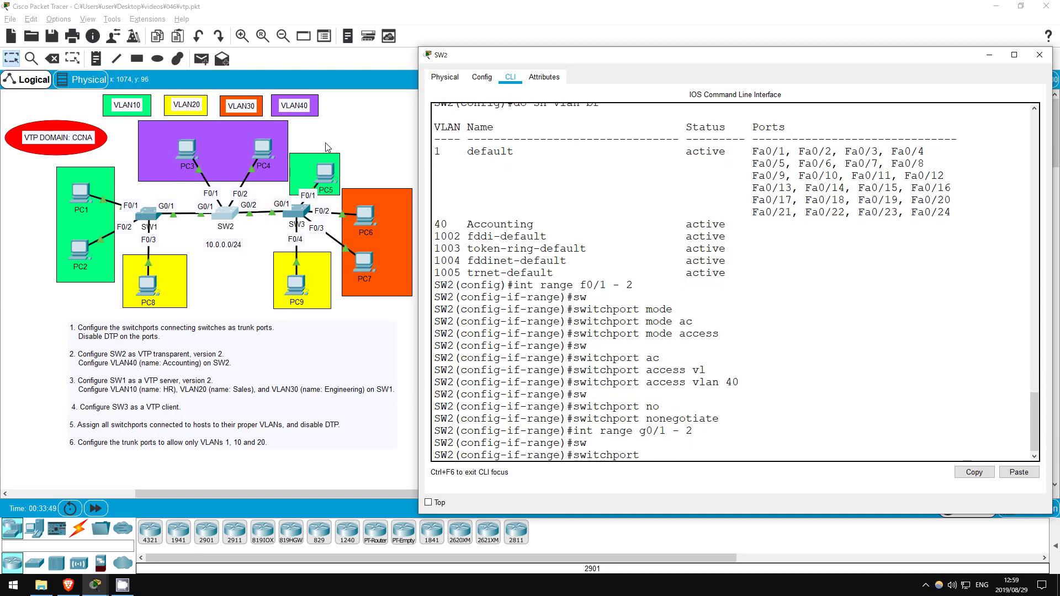
pyautogui.write('tr')
pyautogui.press('Tab')
pyautogui.write('all')
pyautogui.press('Tab')
pyautogui.write('v')
pyautogui.press('Tab')
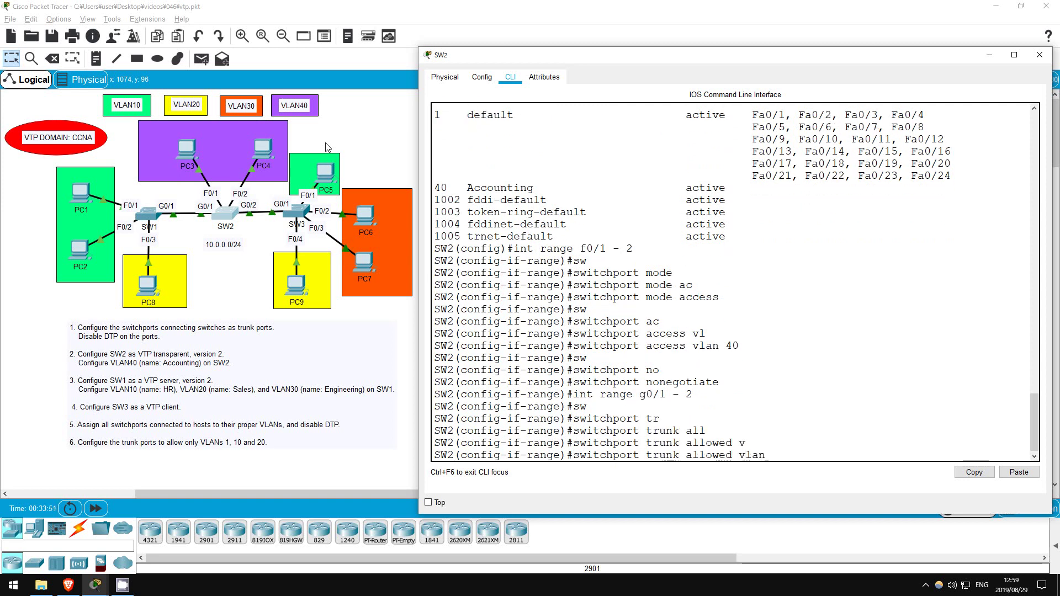
pyautogui.write('1,10,20')
pyautogui.press('Return')
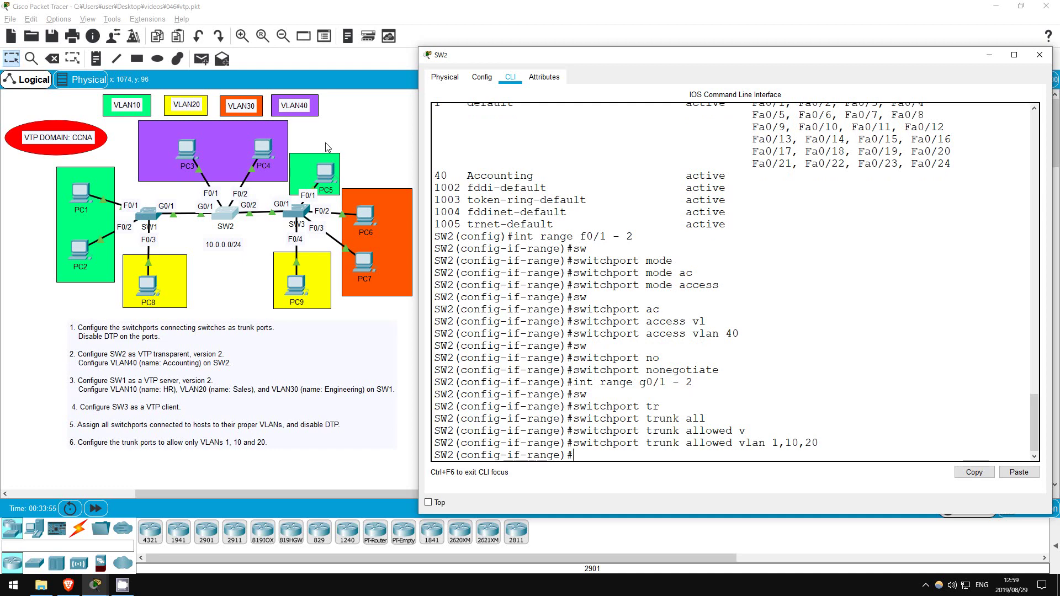
# Step: On SW3's CLI, enter interface G0/1
pyautogui.click(300, 208)
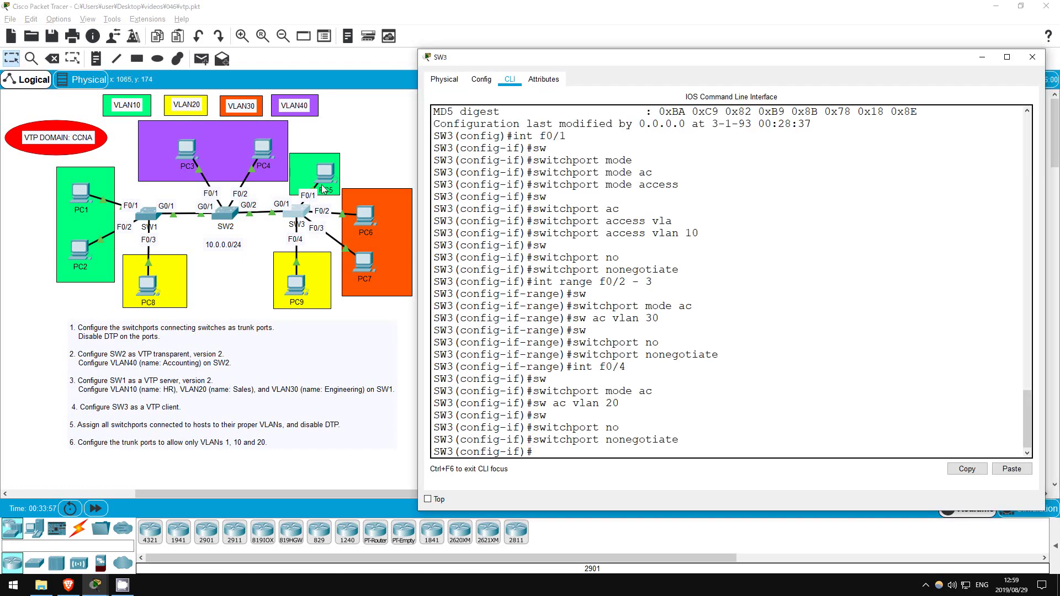
pyautogui.write('int g0/1')
pyautogui.press('Return')
# Step: Set 'switchport trunk allowed vlan 1,10,20' on SW3's G0/1 uplink
pyautogui.write('sw')
pyautogui.press('Tab')
pyautogui.write('tr')
pyautogui.press('Tab')
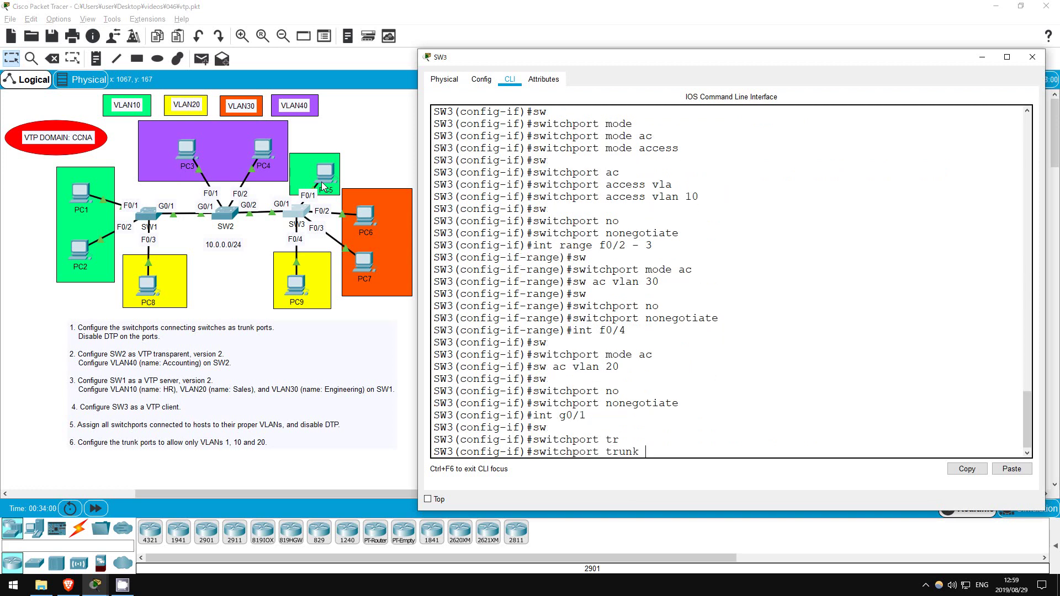
pyautogui.write('al')
pyautogui.press('Tab')
pyautogui.write('v')
pyautogui.press('Tab')
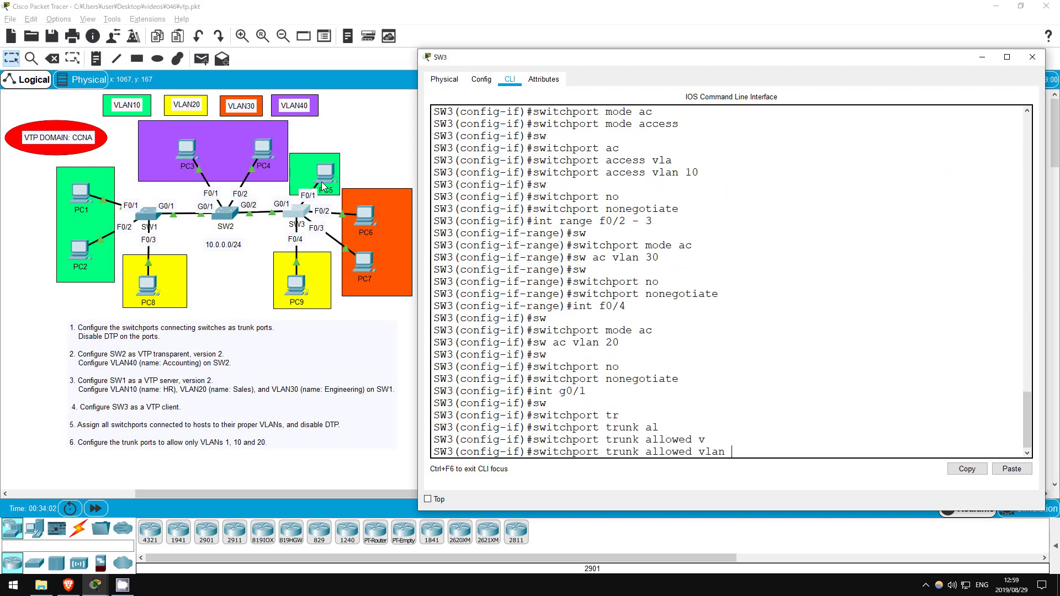
pyautogui.write('1,10,20')
pyautogui.press('Return')
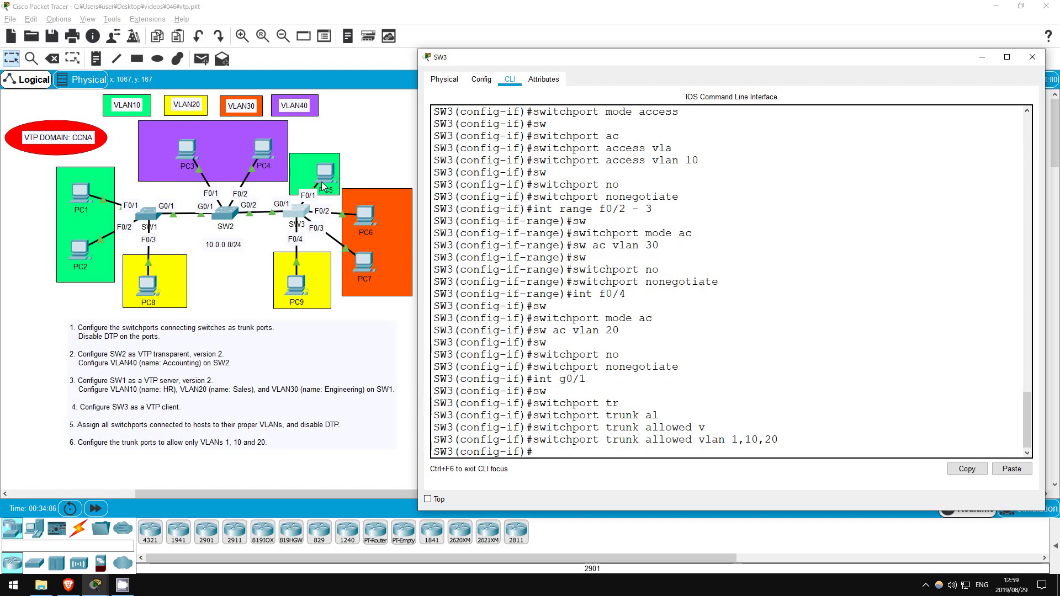
# Step: Close the SW3 device window to return to the topology workspace
pyautogui.click(386, 146)
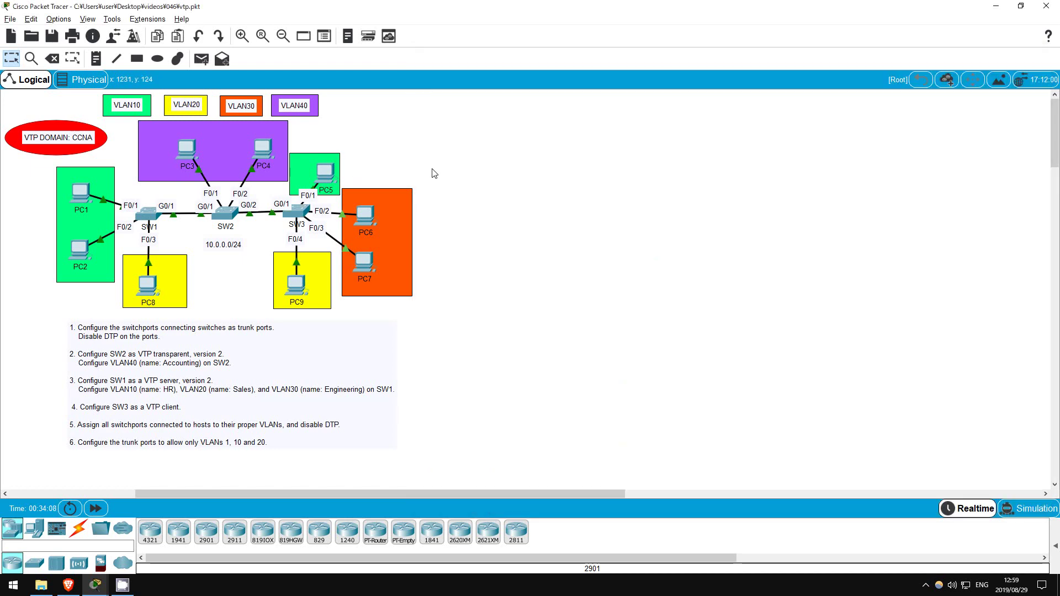